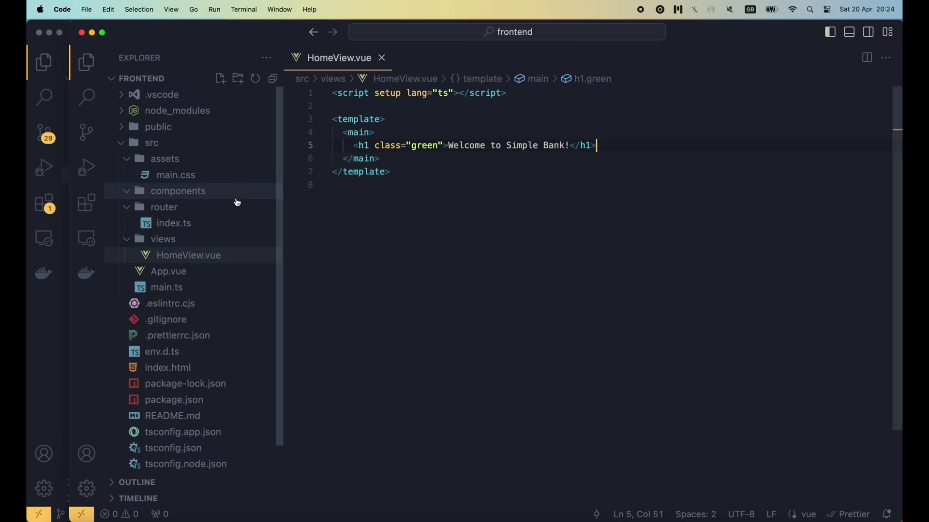
Step: Open the context menu for the frontend project's components folder
right_click(185, 192)
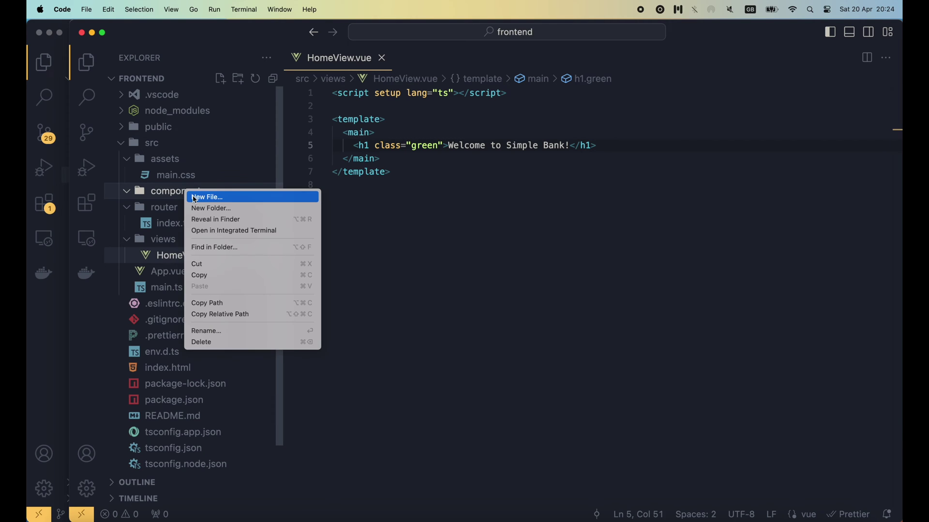
Step: Create components/LoginUser.vue with an empty <script setup lang="ts"> block and save it
click(193, 197)
text(LoginU)
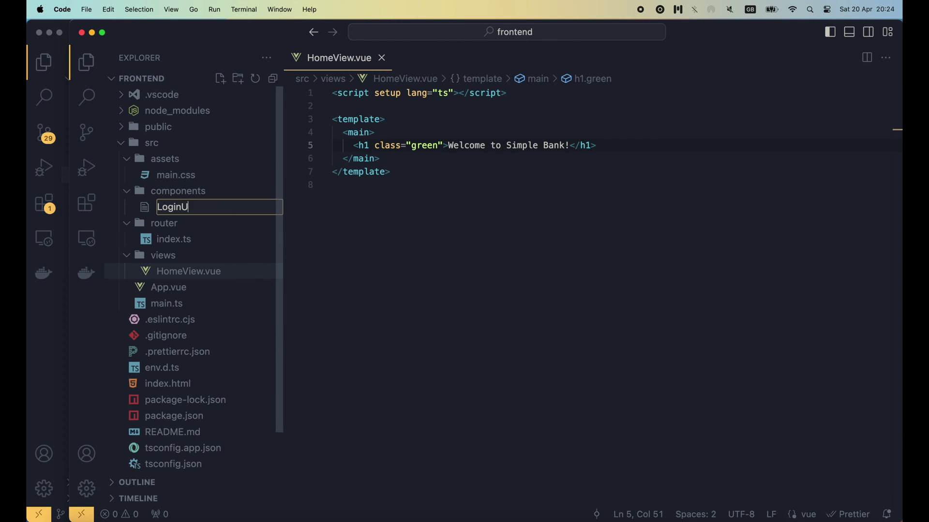
text(ser.vue)
key(Return)
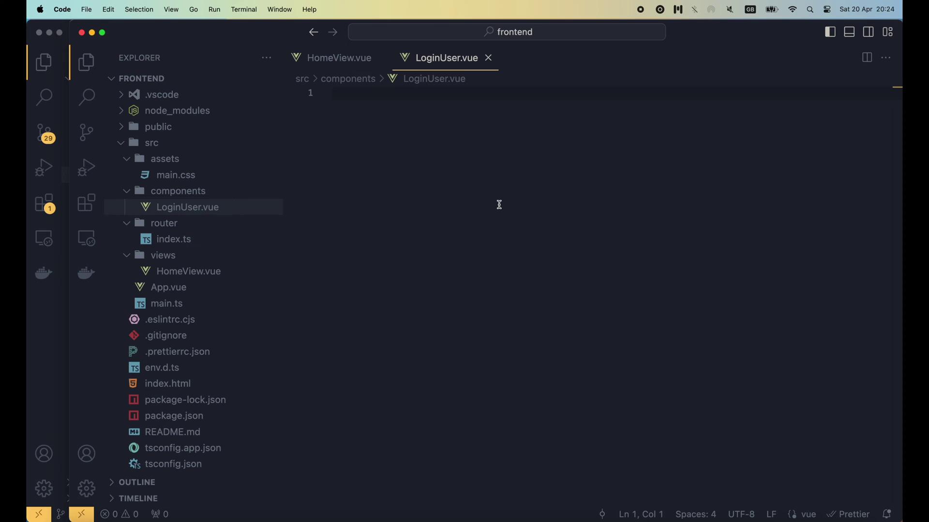
text(<scr)
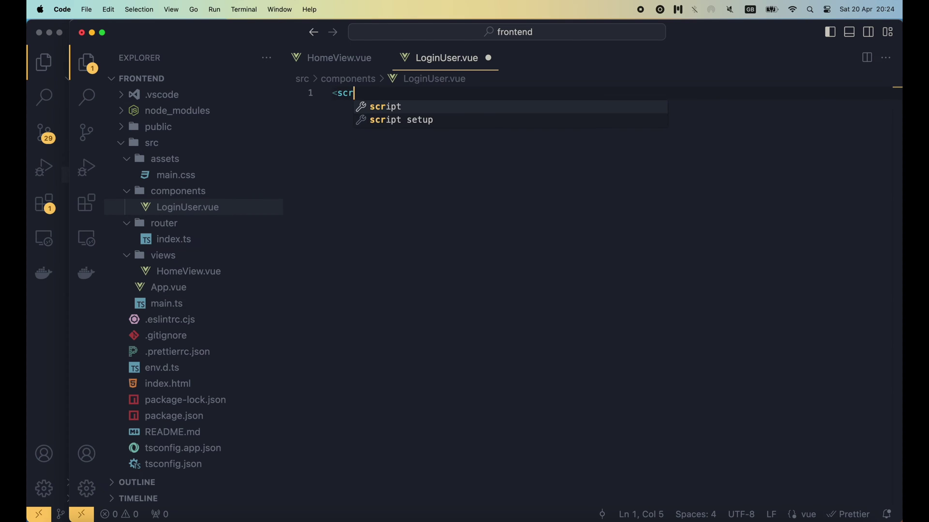
text(ipt set)
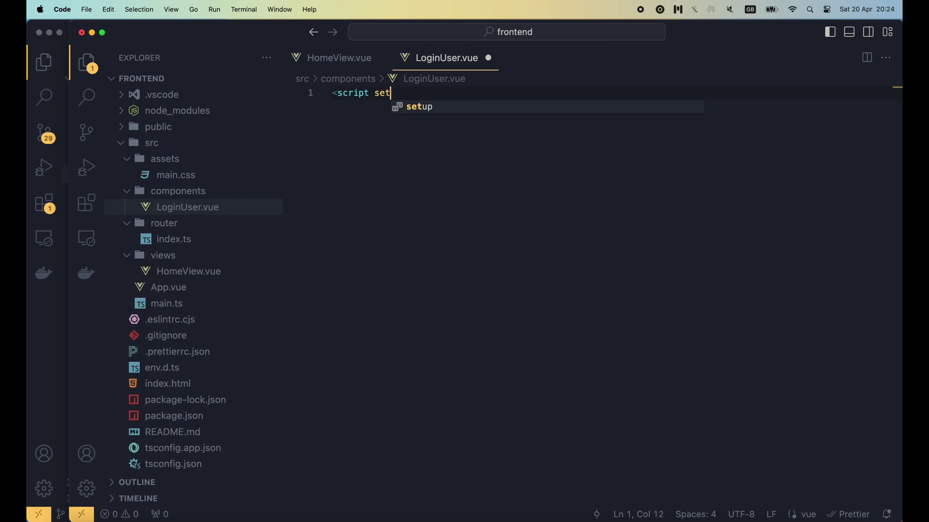
key(Return)
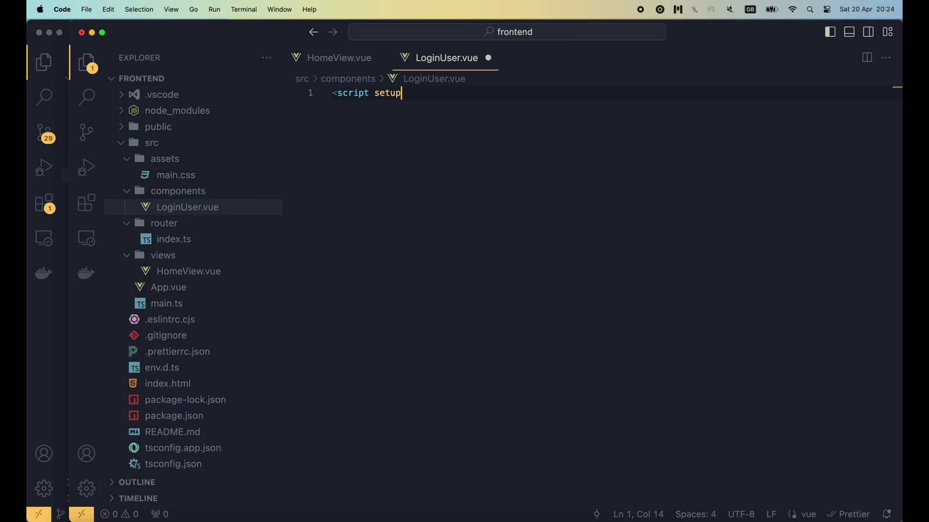
text(lang="ts)
text("></script>)
key(cmd+s)
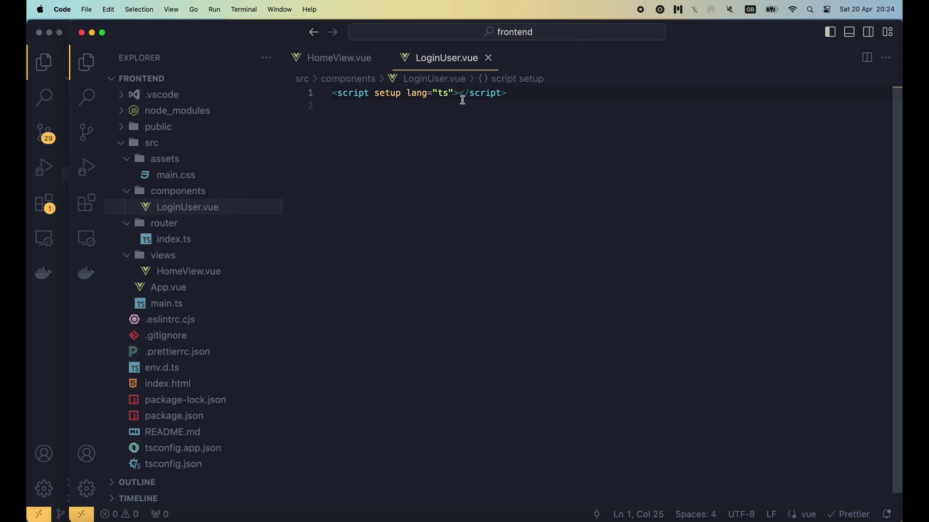
click(357, 65)
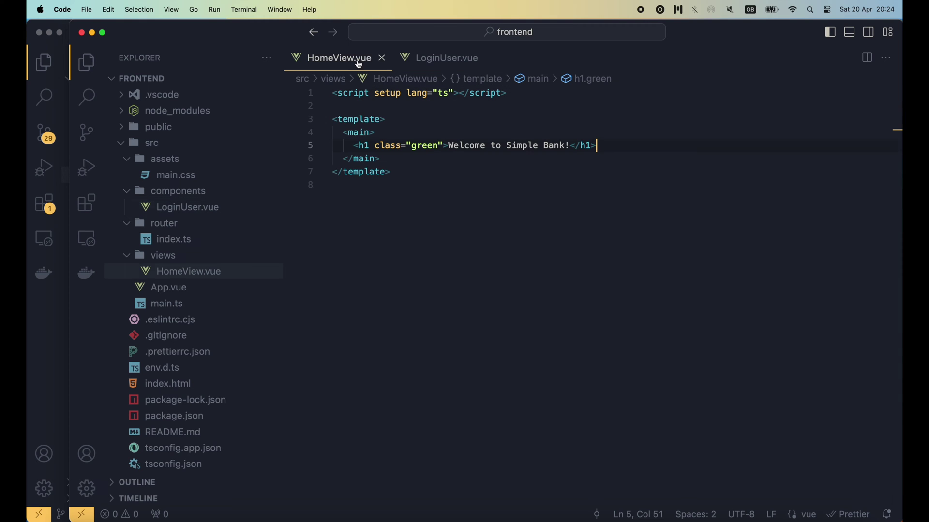
click(440, 60)
Step: Add a <template> holding an empty <div> below the script block and save
key(Down)
key(Return)
text(<temp)
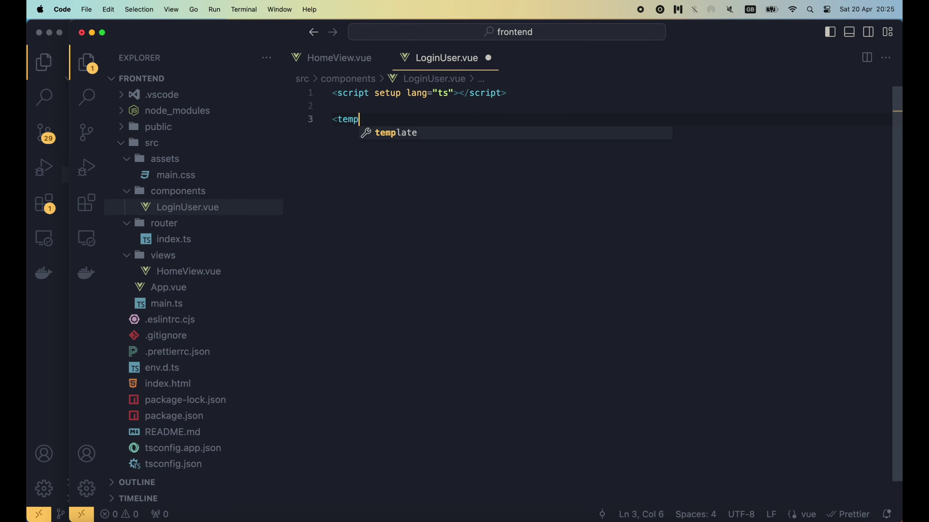
key(Return)
text(></template>)
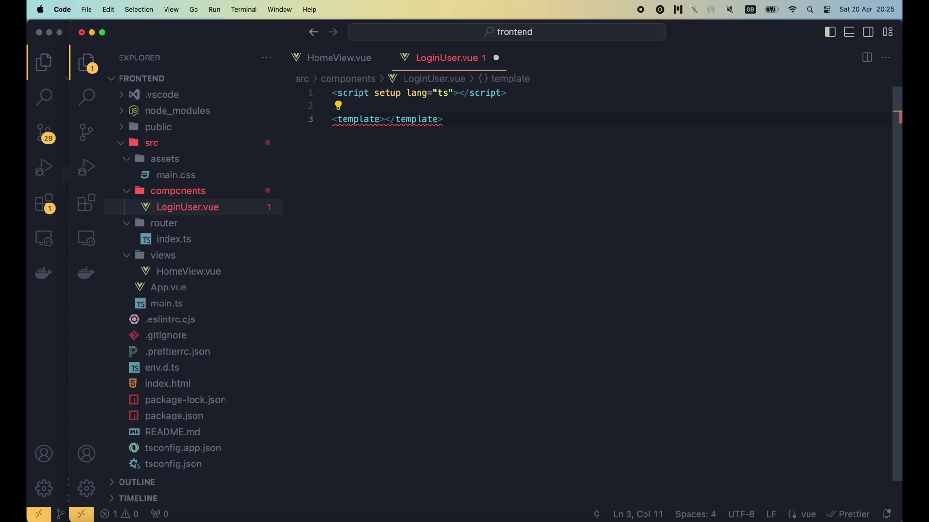
key(Return)
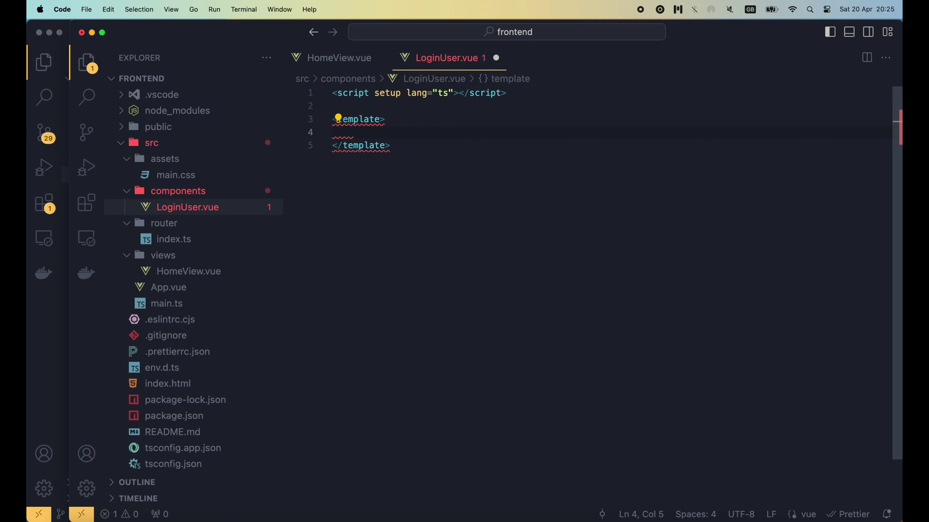
text(<div)
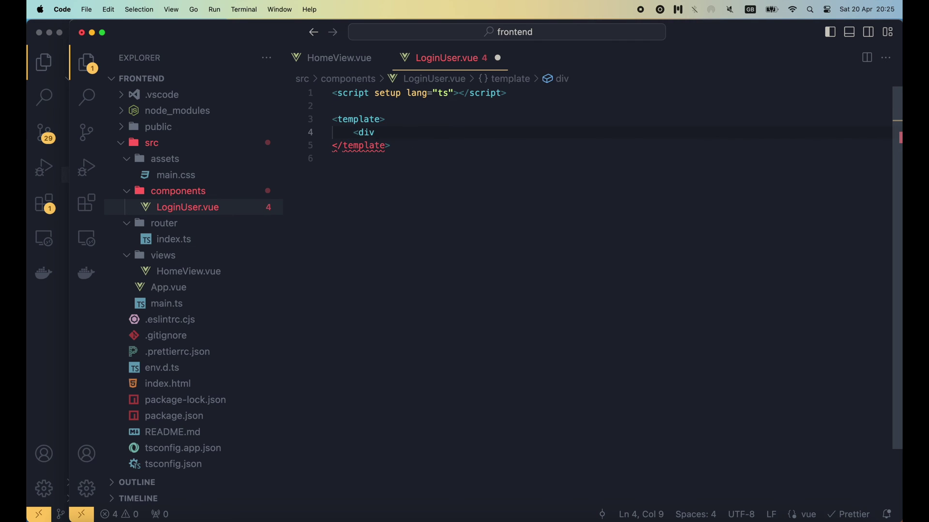
text(></div>)
key(super+s)
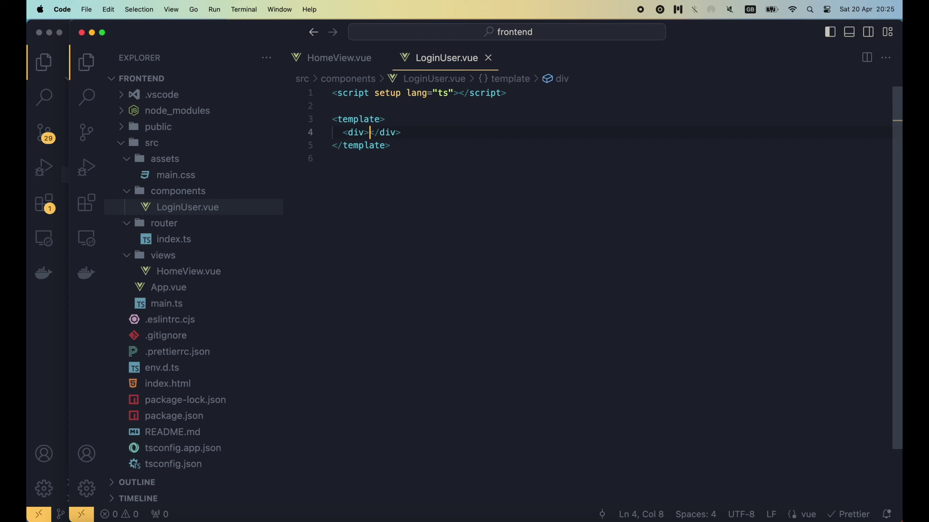
Step: Move to the last line of LoginUser.vue and preview App.vue
key(Down)
key(End)
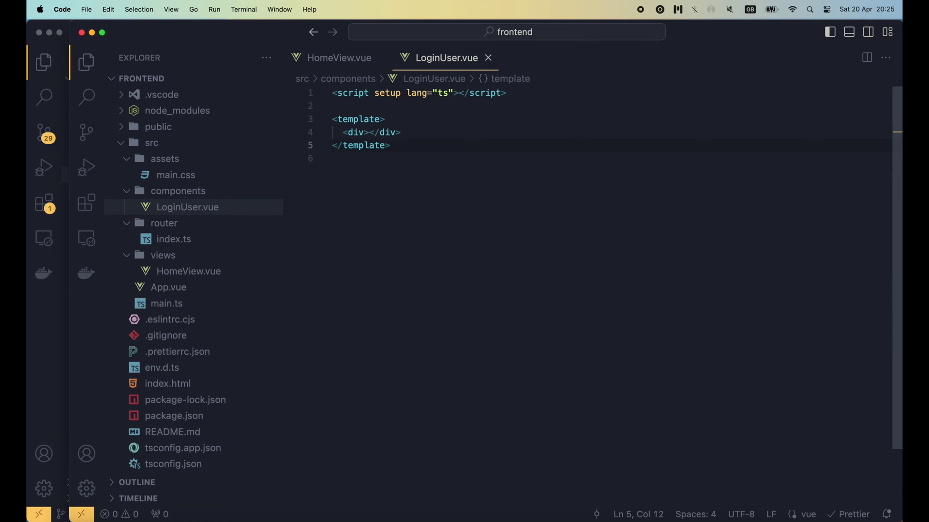
key(Down)
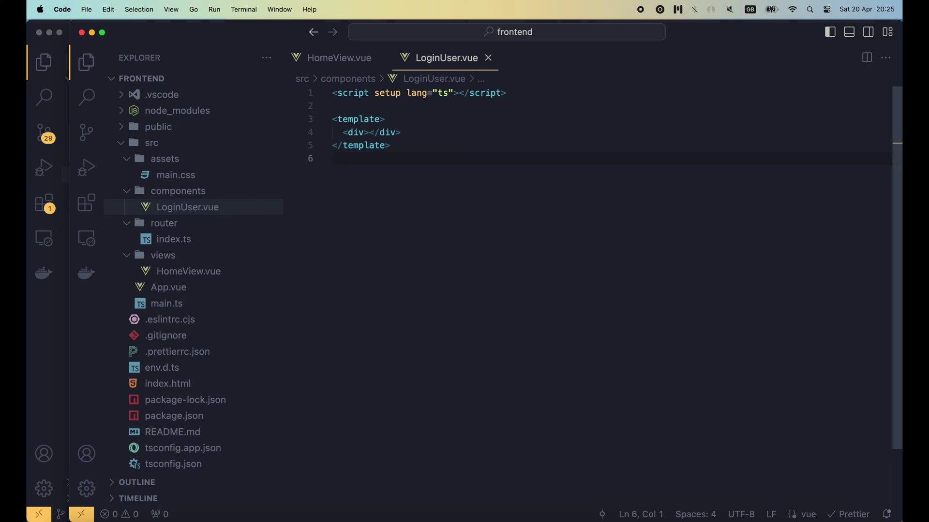
click(186, 292)
Step: Look over HomeView.vue and router/index.ts, then return to LoginUser.vue
click(204, 278)
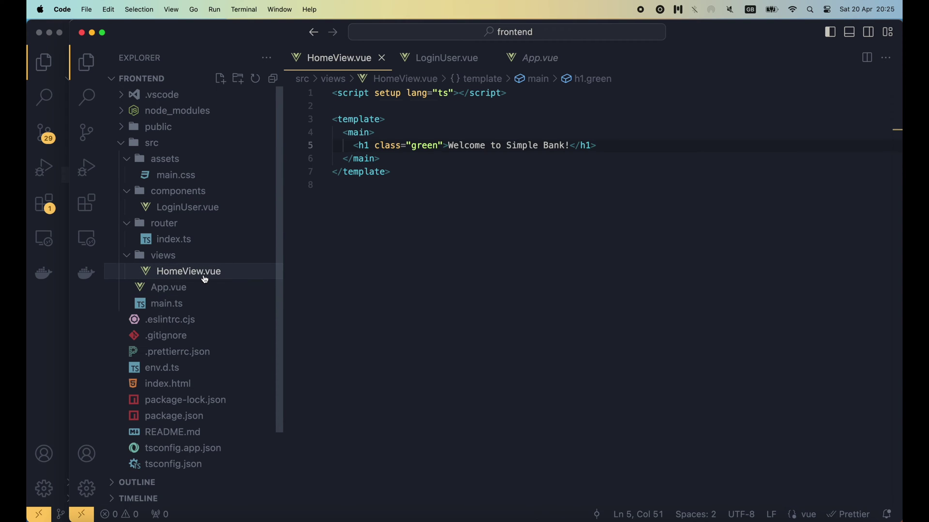
click(197, 244)
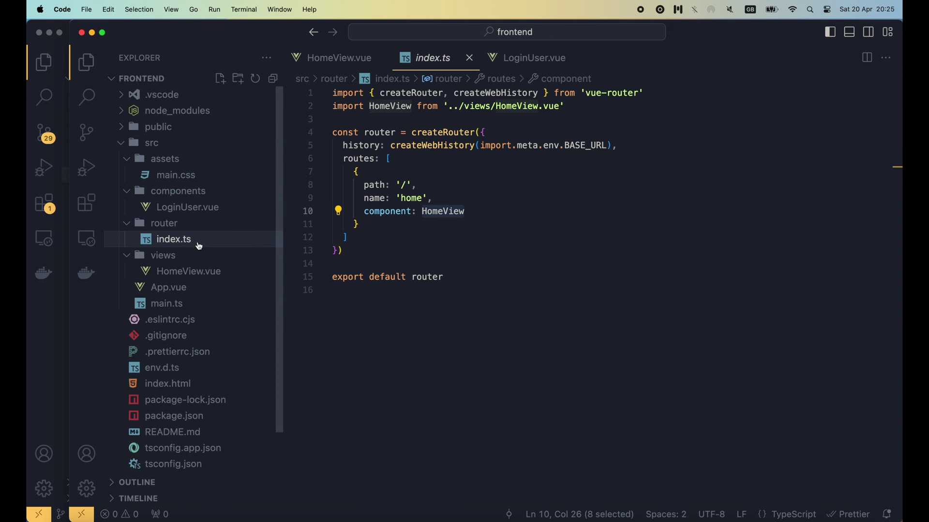
click(194, 212)
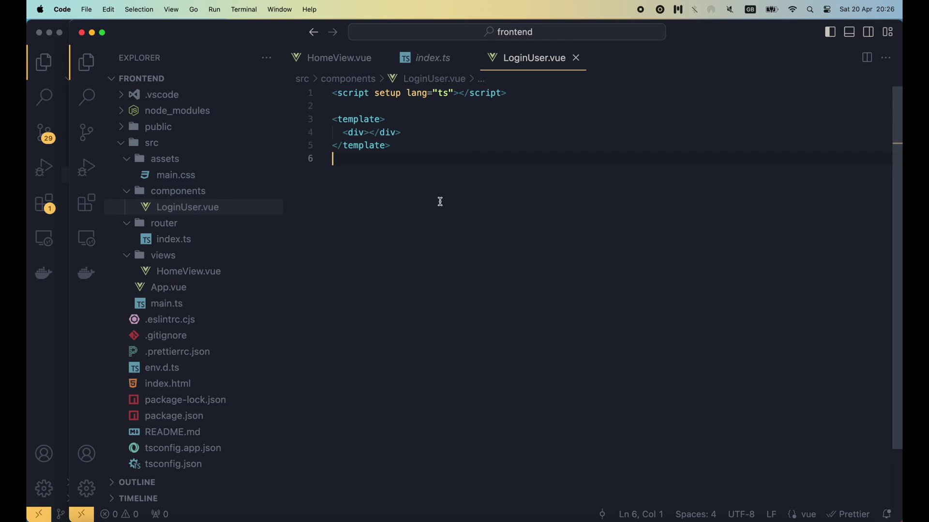
Step: Close the router index.ts tab and bring up the PrimeVue site in Chrome
click(432, 58)
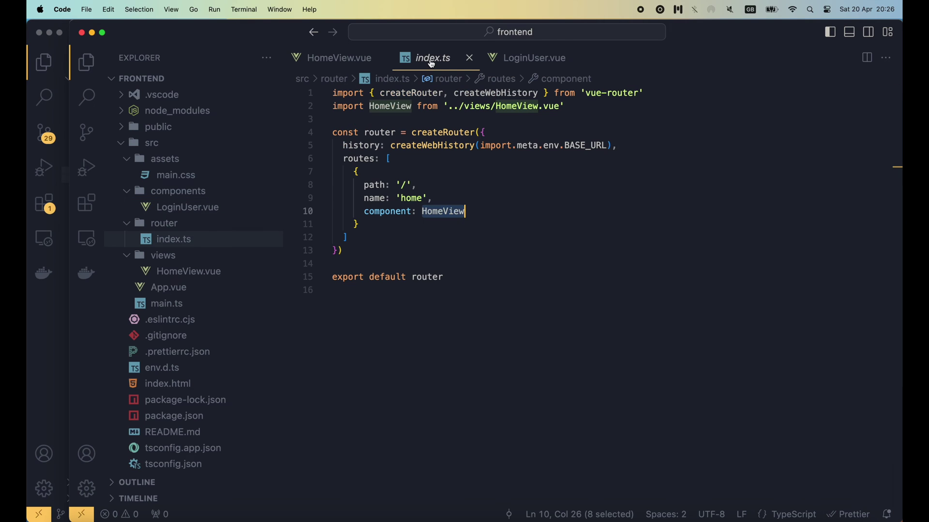
click(469, 58)
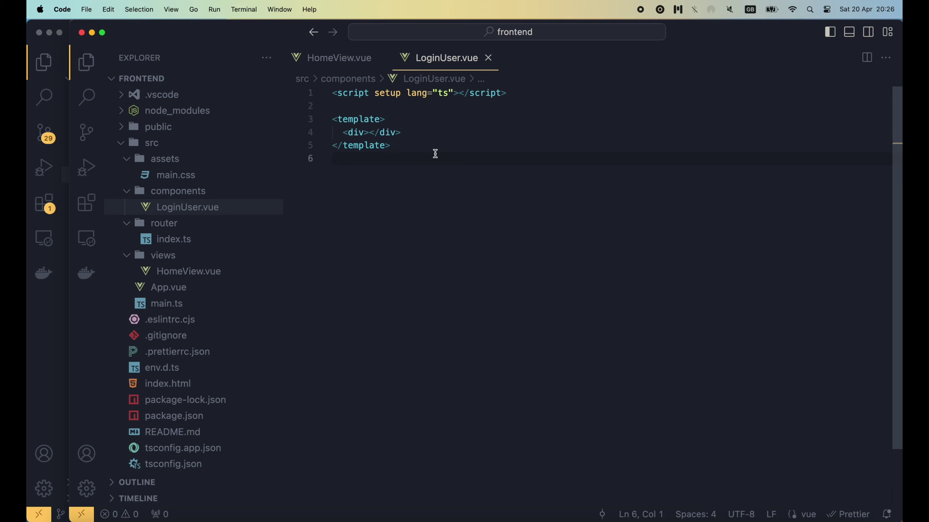
key(super+Tab)
click(348, 31)
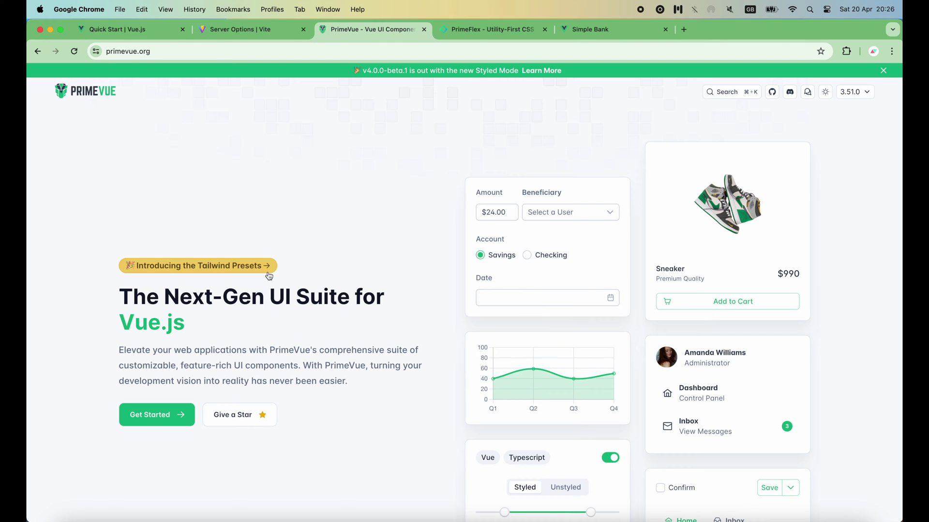
Step: Open PrimeVue's Vite installation guide and select the 'npm install primevue' command
drag(231, 349, 364, 383)
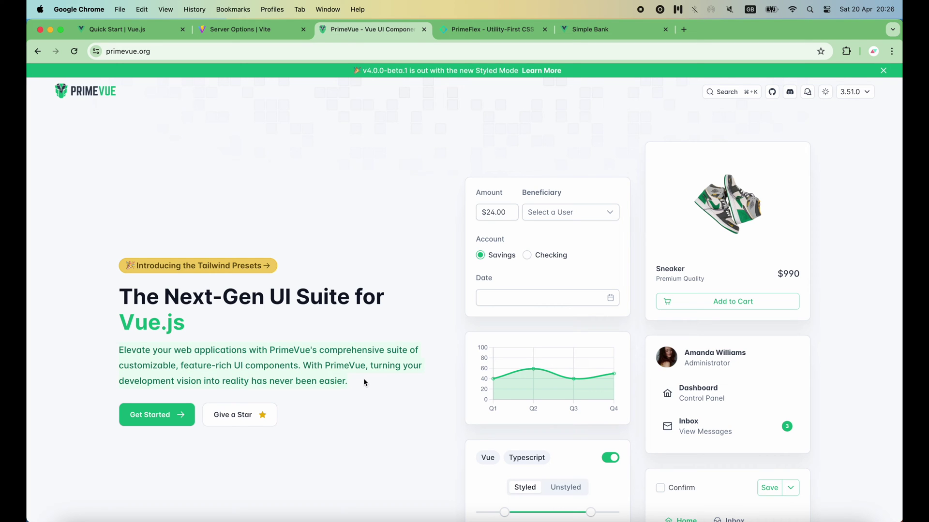
click(166, 415)
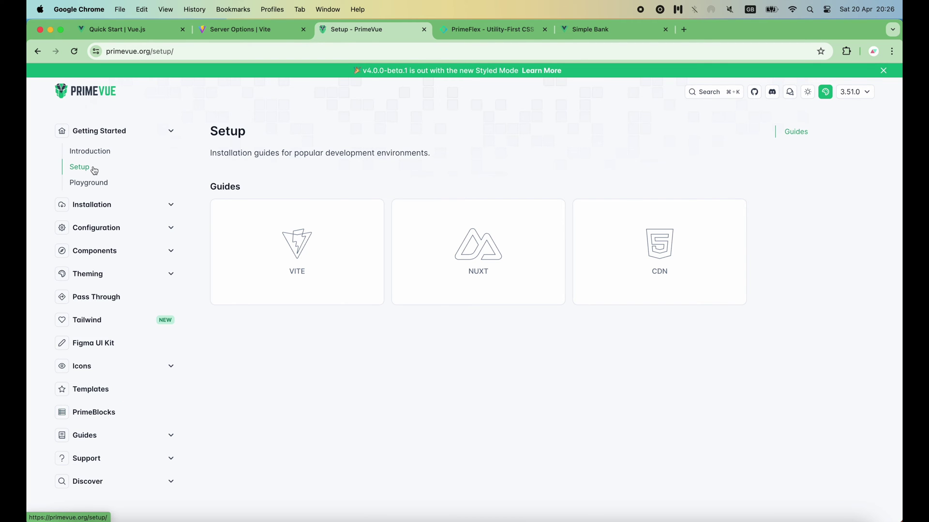
click(94, 204)
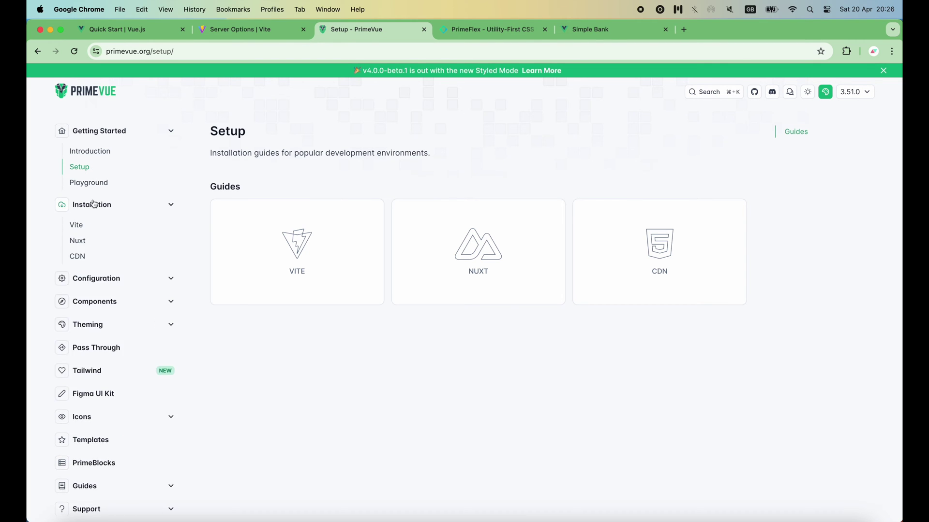
click(85, 228)
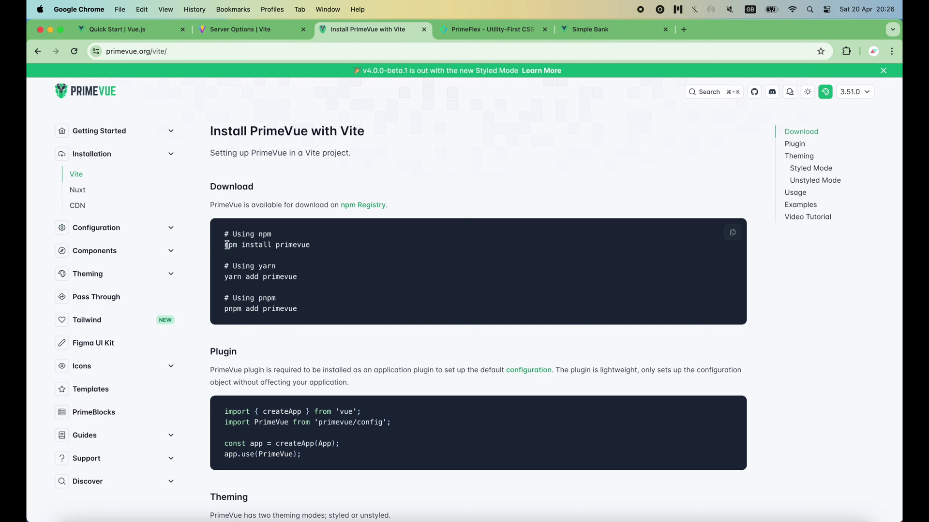
drag(224, 244, 318, 246)
key(super+c)
Step: Run 'npm install primevue' in the frontend's terminal session
key(super+Tab)
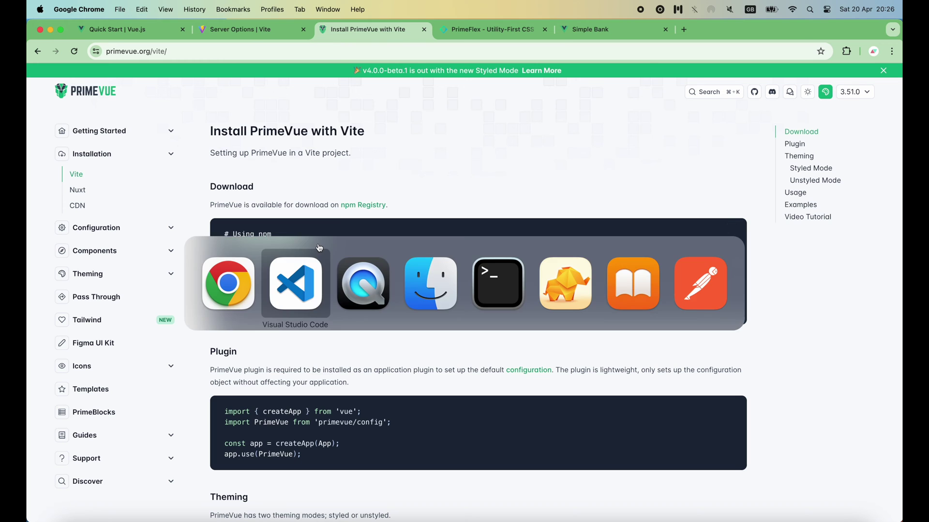
key(super+Tab)
key(super+Tab)
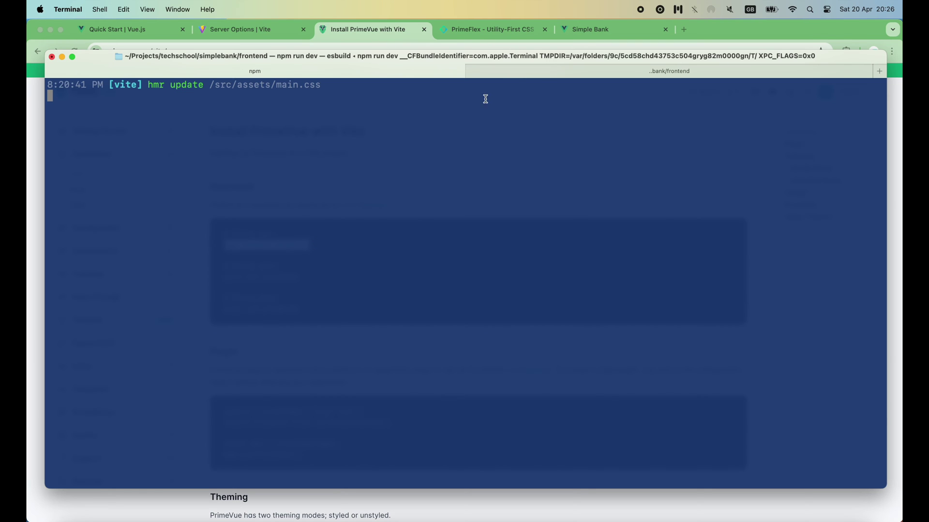
click(518, 77)
key(super+v)
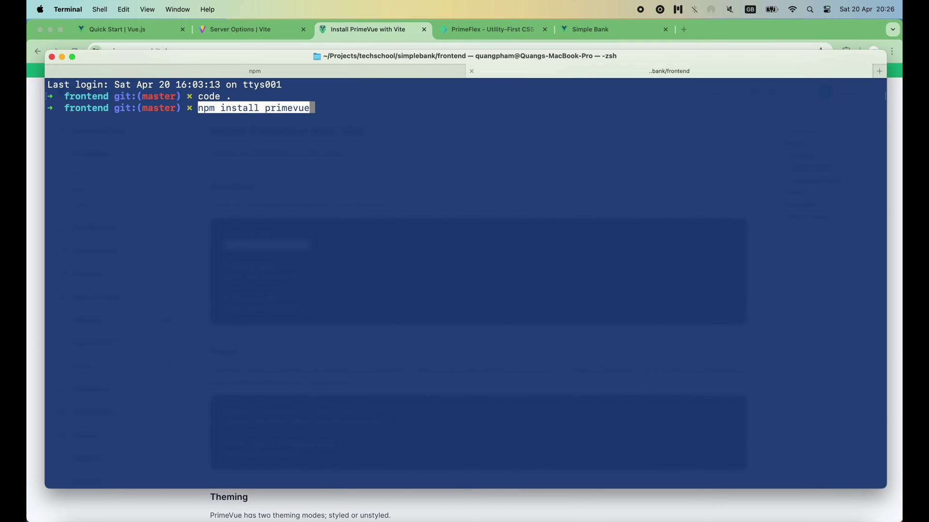
key(Return)
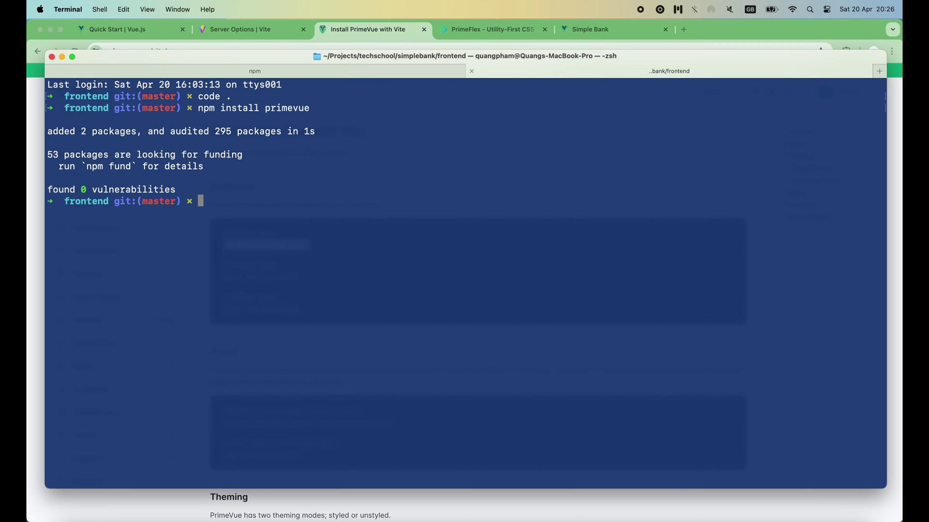
Step: Confirm primevue now appears in package.json dependencies, then close the file
key(super+Tab)
scroll(197, 323, down, 2)
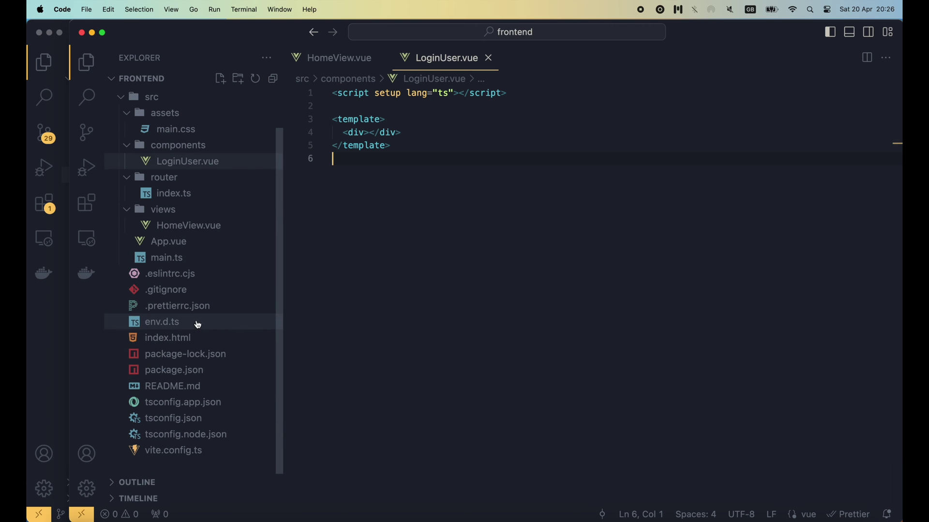
click(191, 371)
drag(353, 301, 470, 301)
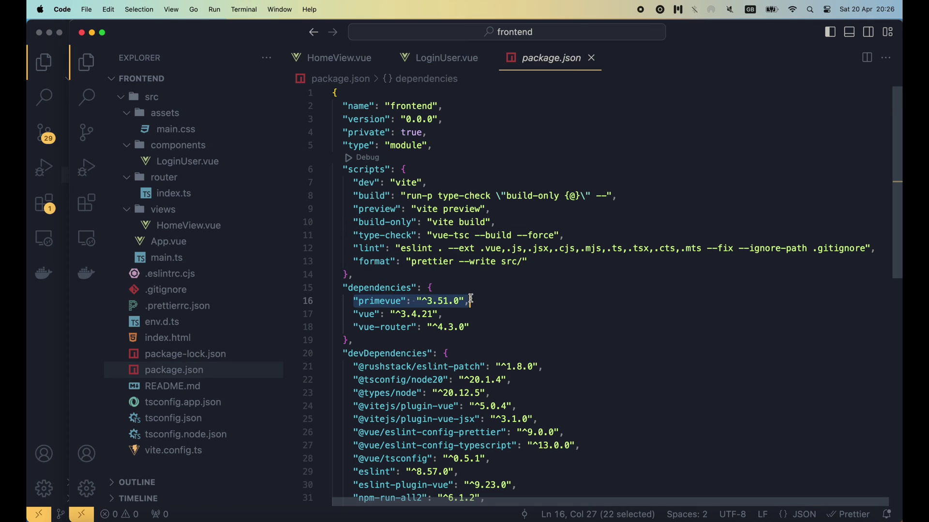
click(479, 308)
click(591, 58)
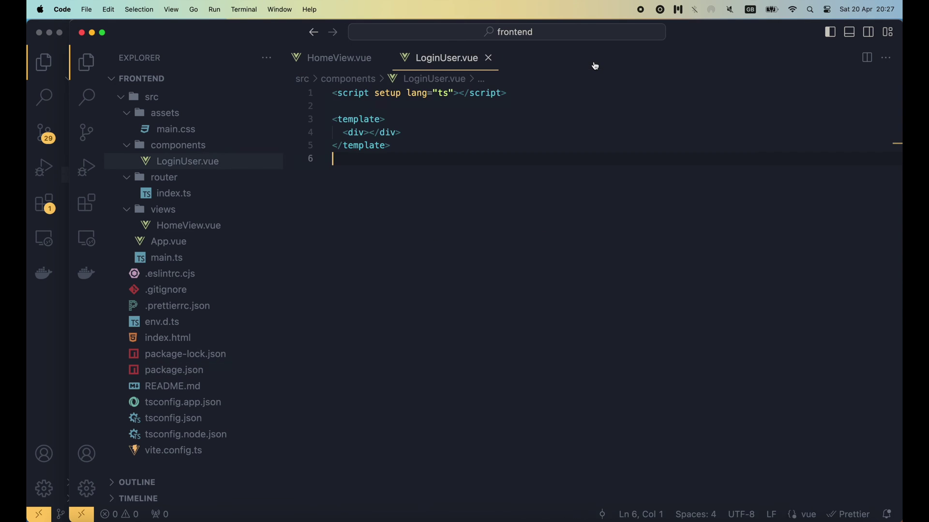
Step: Copy the 'import PrimeVue' line from the guide's Plugin example
key(super+Tab)
triple_click(325, 273)
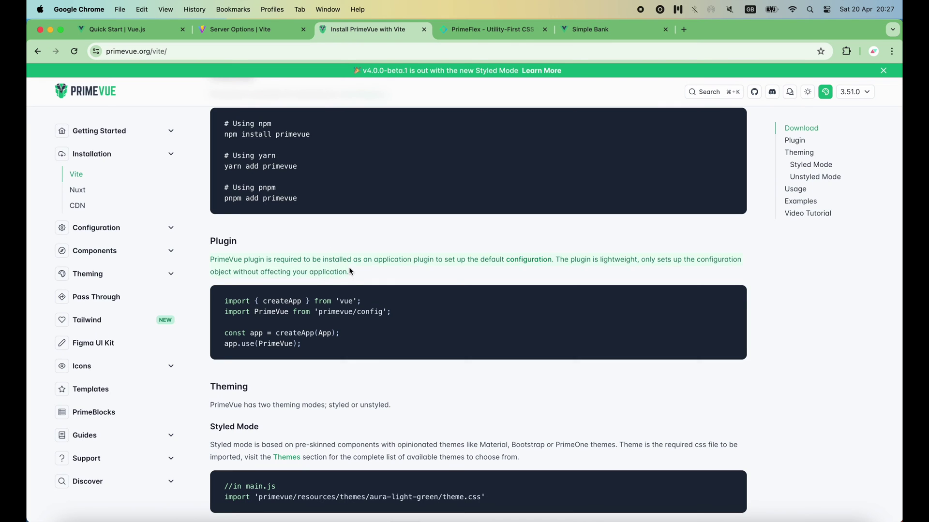
scroll(358, 293, down, 2)
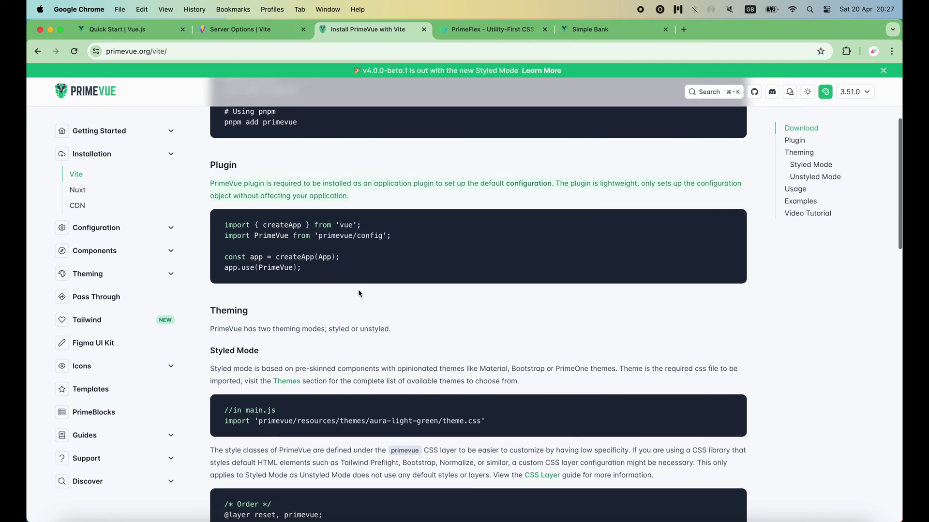
drag(224, 235, 396, 236)
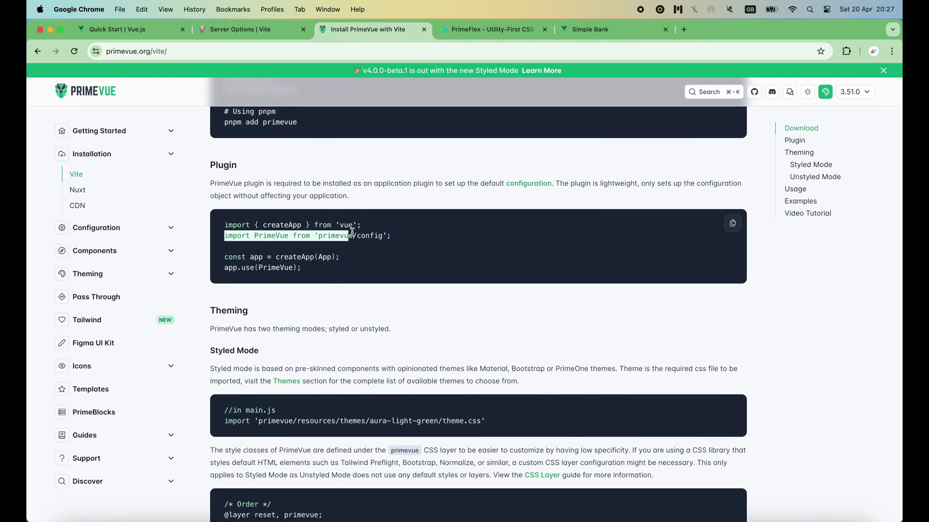
key(super+c)
Step: Paste the PrimeVue import below the router import in main.ts
key(super+Tab)
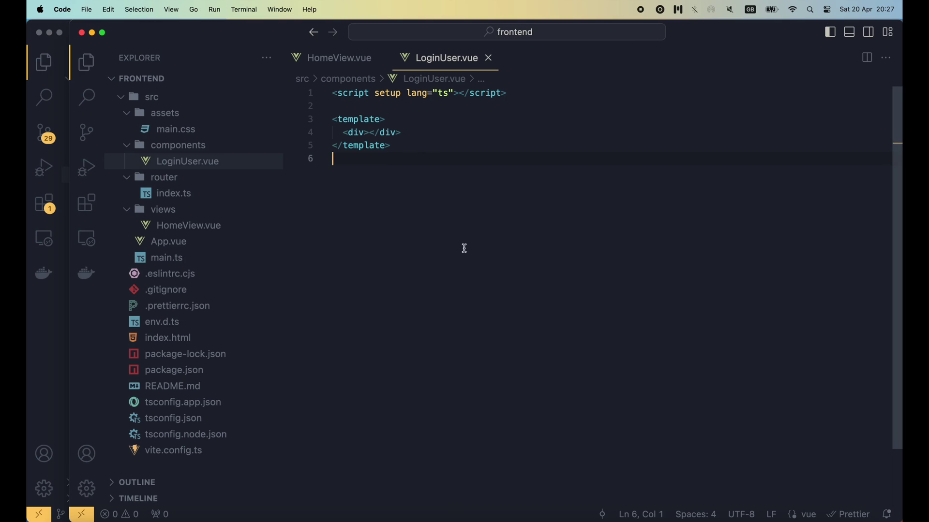
click(226, 257)
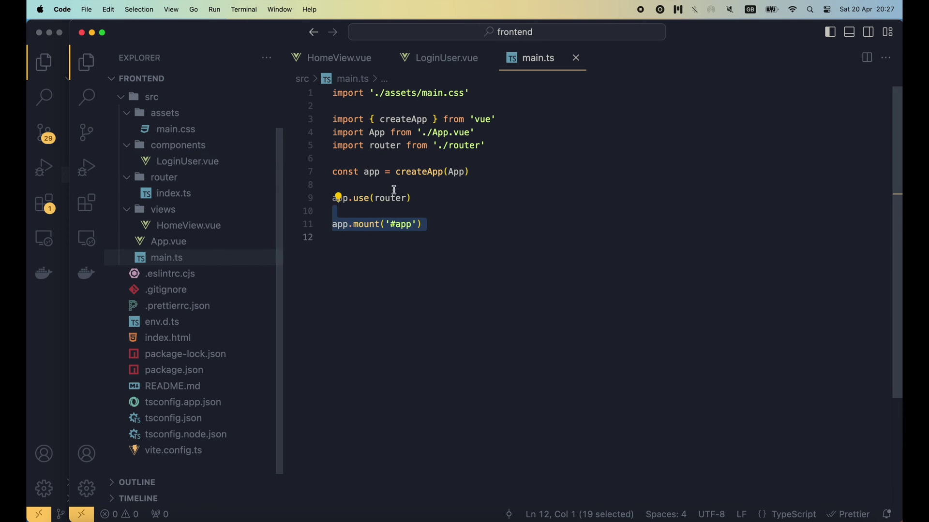
click(491, 145)
key(Return)
Step: Add app.use(PrimeVue) right after app.use(router) in main.ts
key(super+Tab)
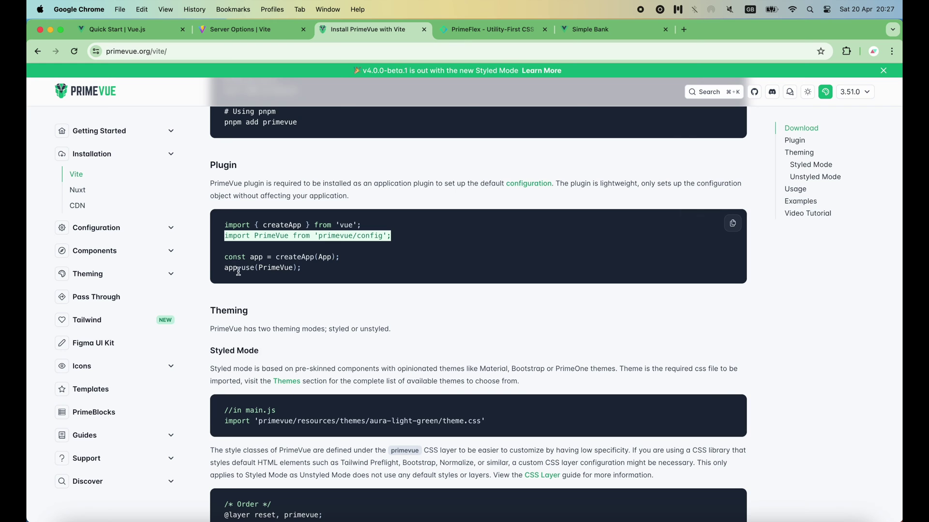
drag(225, 273, 306, 268)
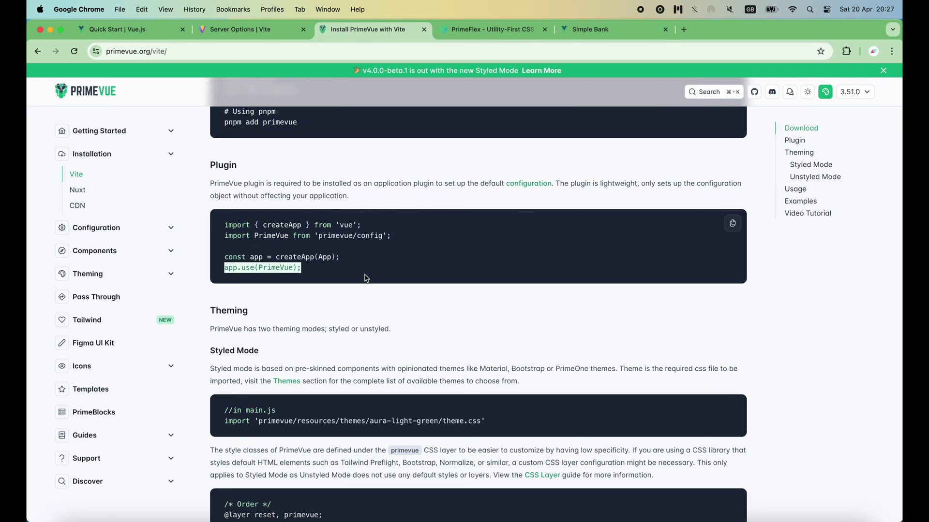
key(super+Tab)
click(419, 211)
key(Return)
key(super+v)
key(BackSpace)
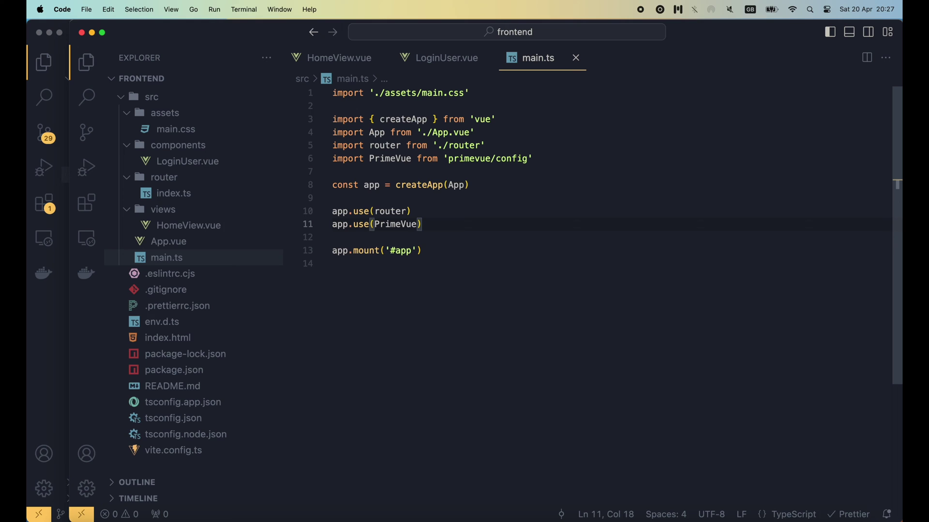
key(super+Tab)
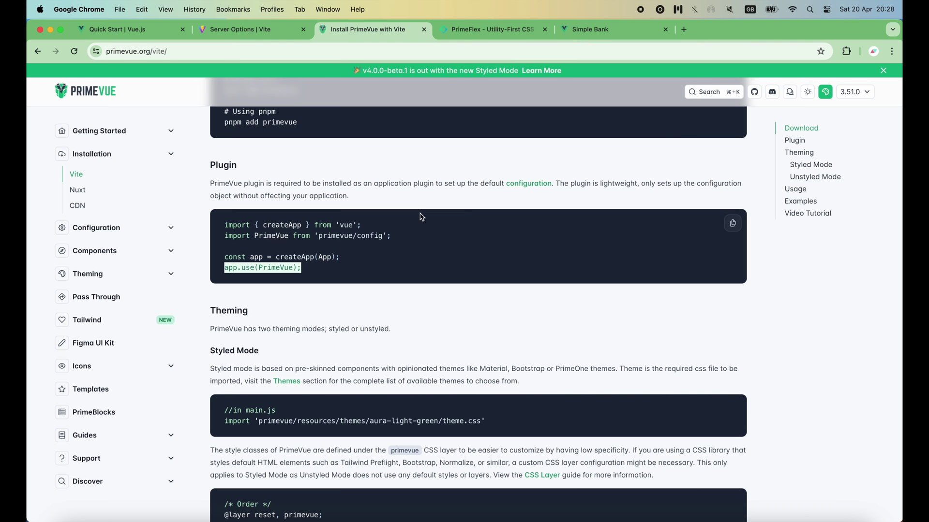
scroll(420, 216, down, 3)
drag(258, 212, 381, 212)
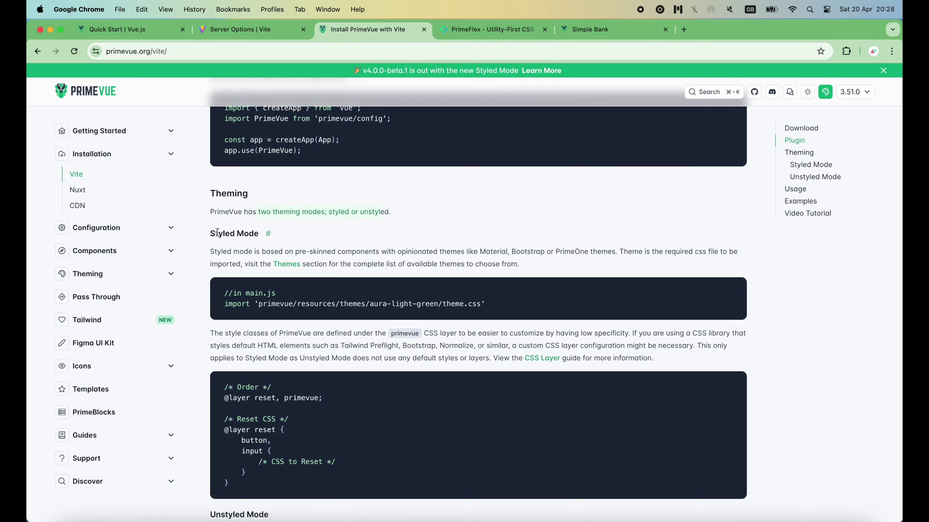
Step: Copy the aura-light-green theme.css import line from the Styled Mode docs
drag(270, 234, 216, 234)
drag(262, 252, 518, 262)
scroll(526, 272, down, 1)
scroll(533, 255, down, 2)
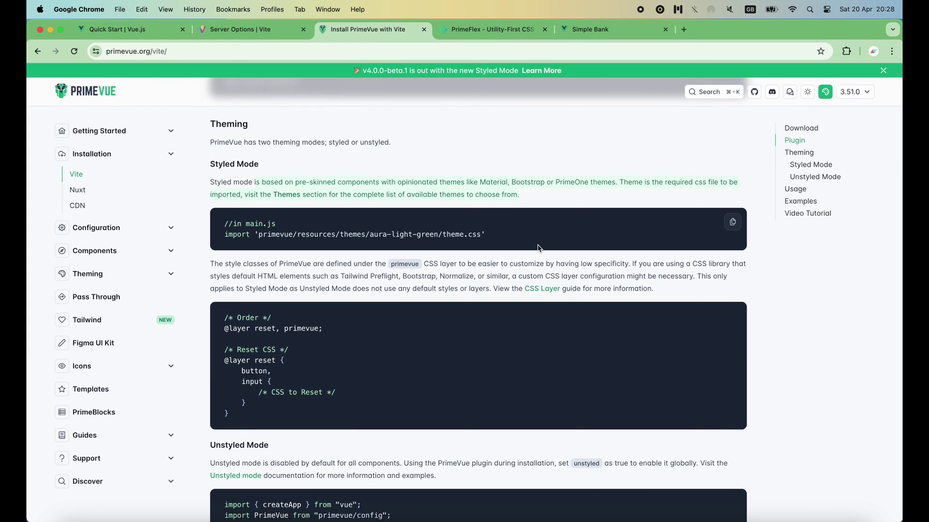
click(537, 249)
drag(223, 238, 509, 239)
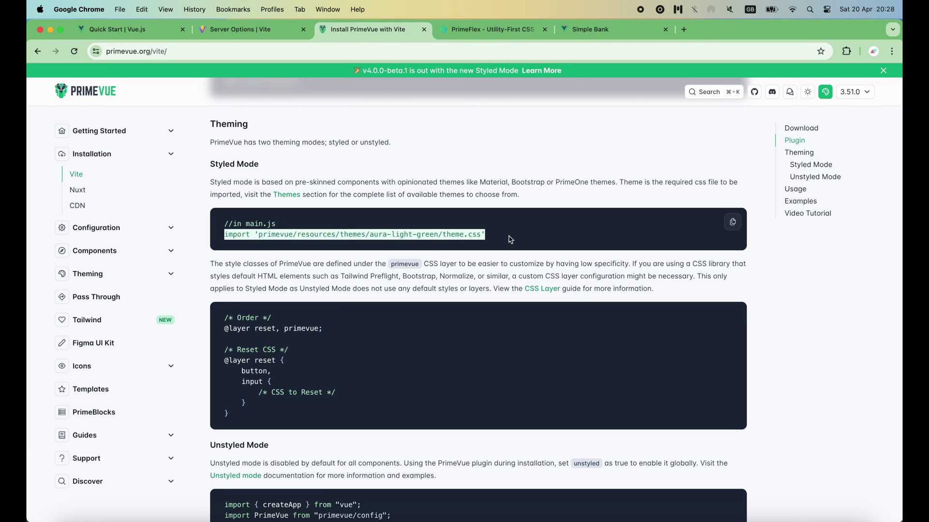
key(super+c)
key(super+Tab)
Step: Paste the aura-light-green theme import as the first line of main.css
click(221, 137)
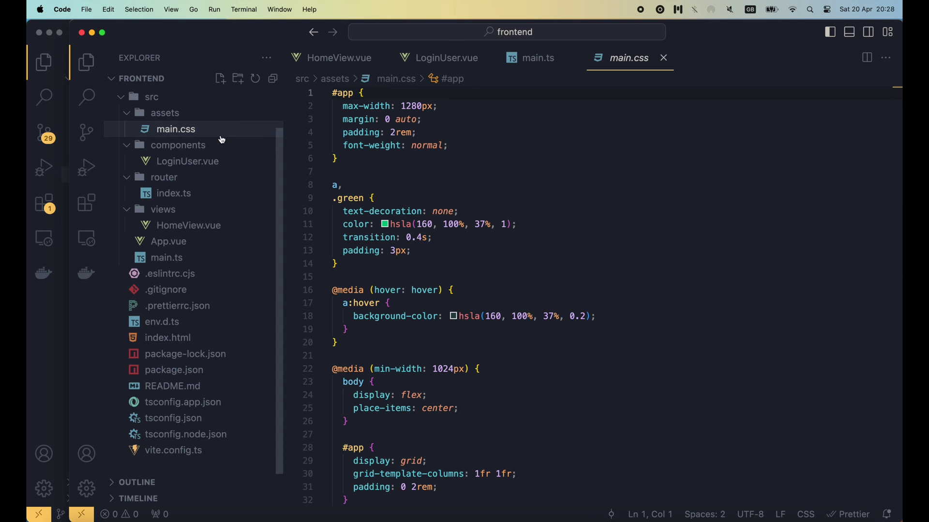
click(442, 146)
key(super+Up)
key(Return)
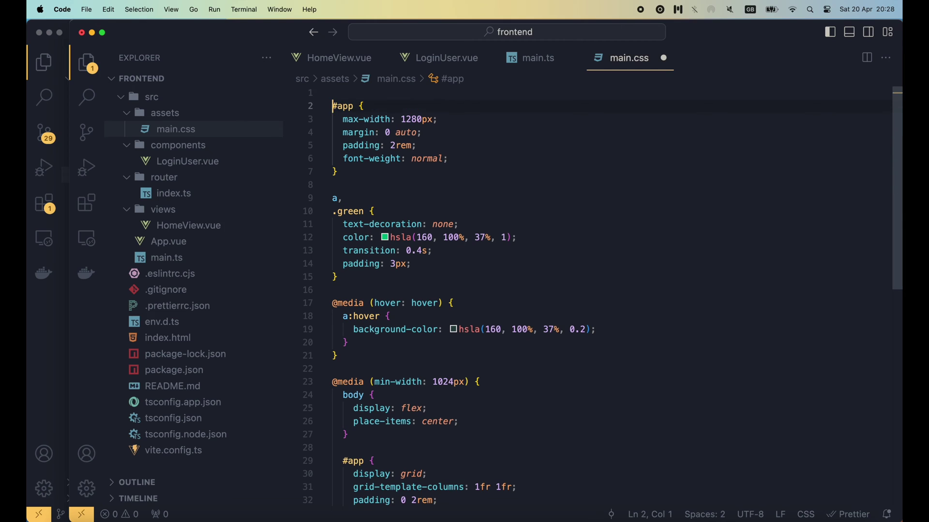
key(Up)
key(super+v)
key(super+Left)
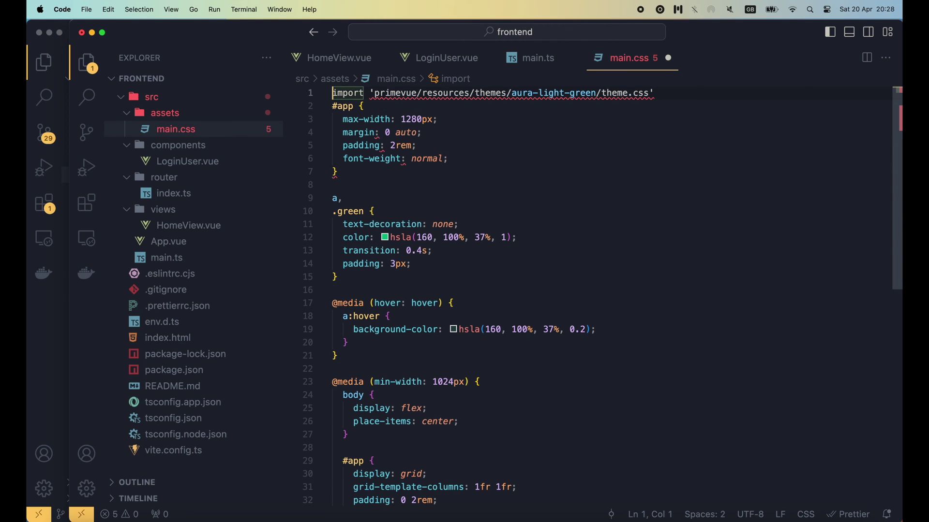
text(@)
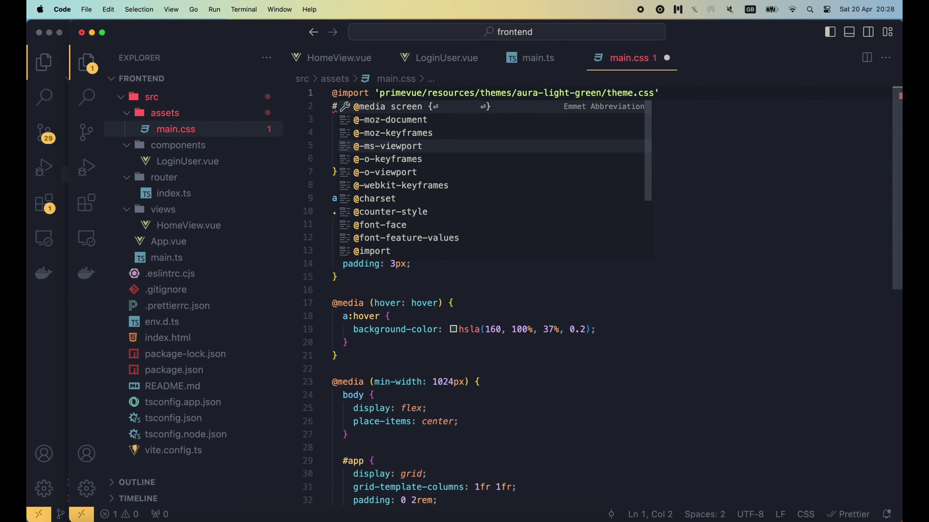
key(Escape)
key(super+Right)
key(Return)
key(Up)
key(super+Right)
text(;)
key(super+s)
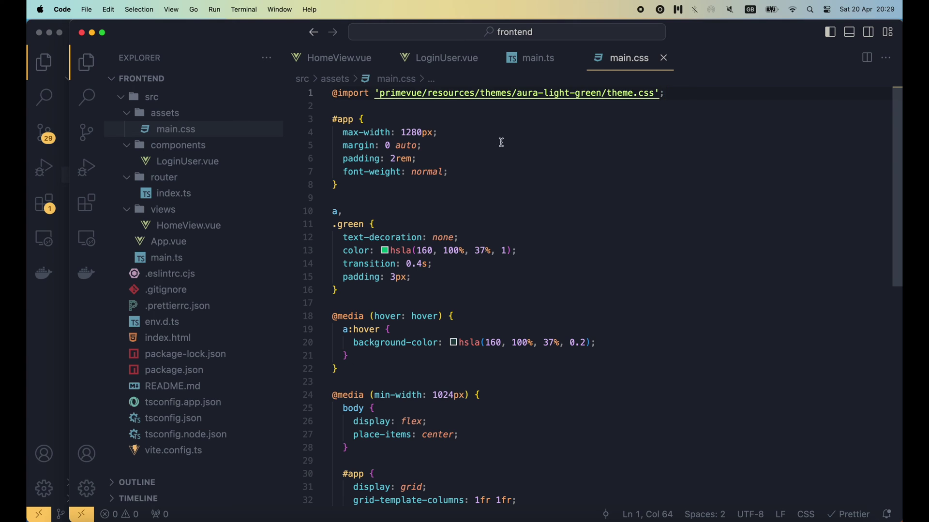
Step: Open a blank line inside the empty div in LoginUser.vue
click(454, 64)
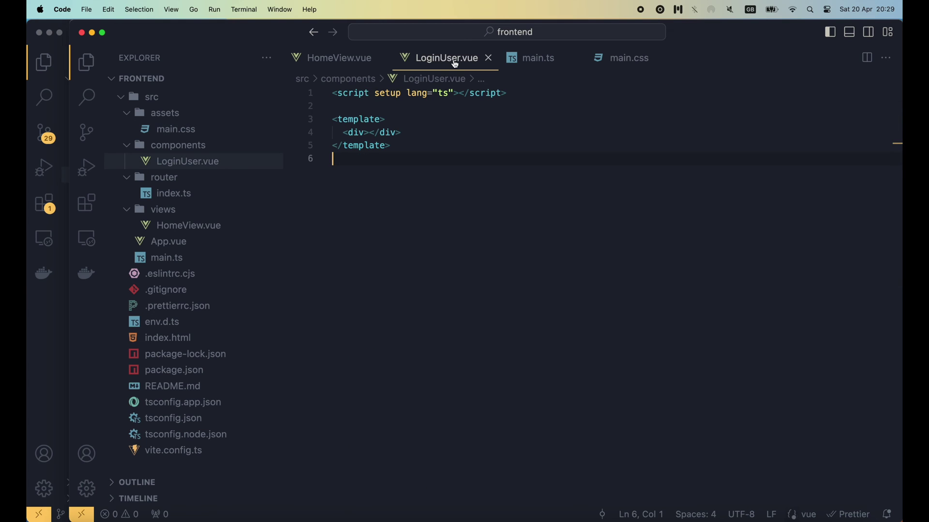
click(370, 132)
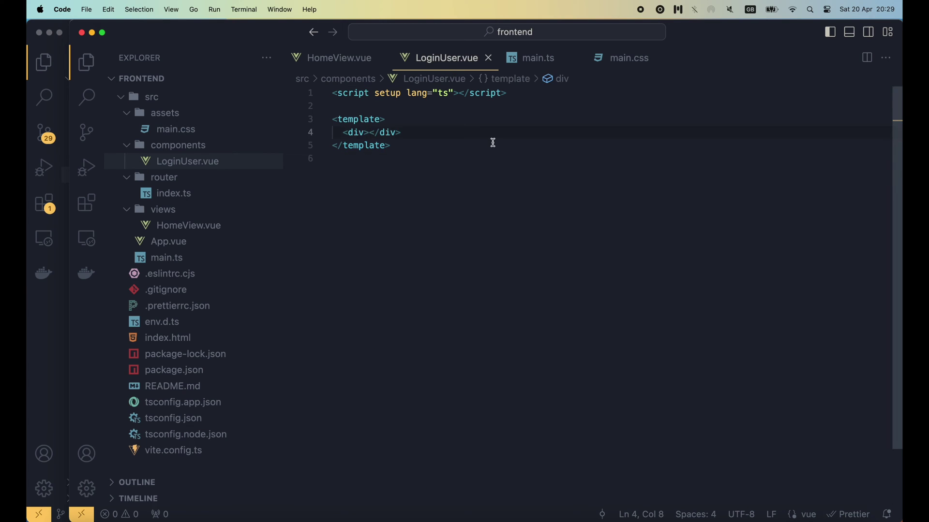
key(Return)
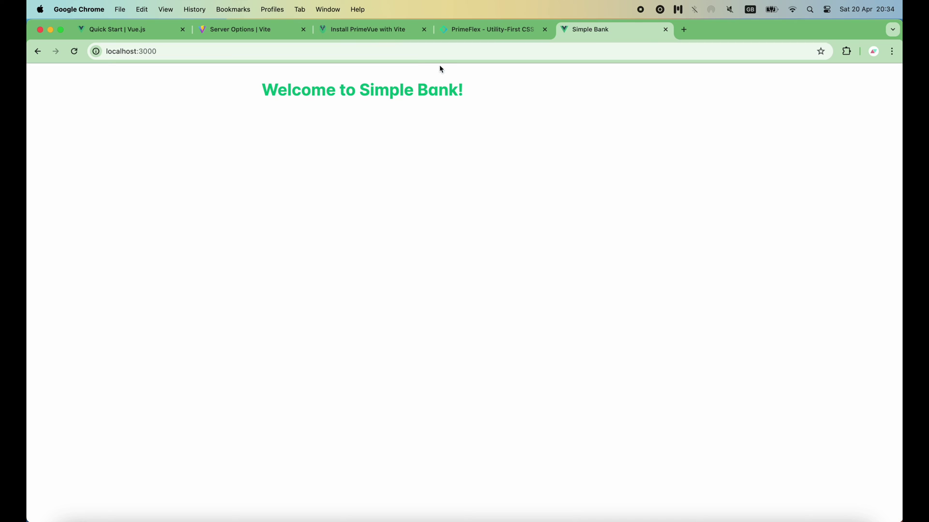
Step: Copy both import lines from PrimeVue's InputGroup component docs
click(368, 29)
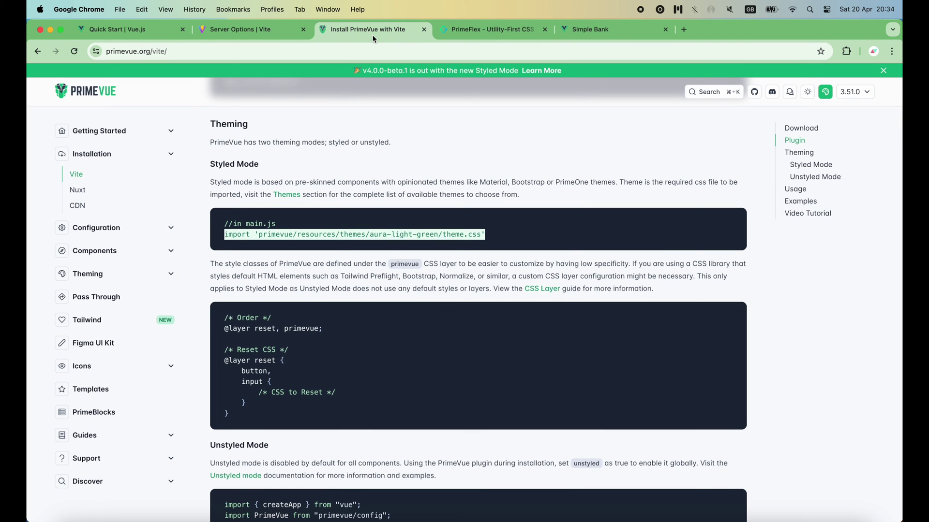
click(111, 254)
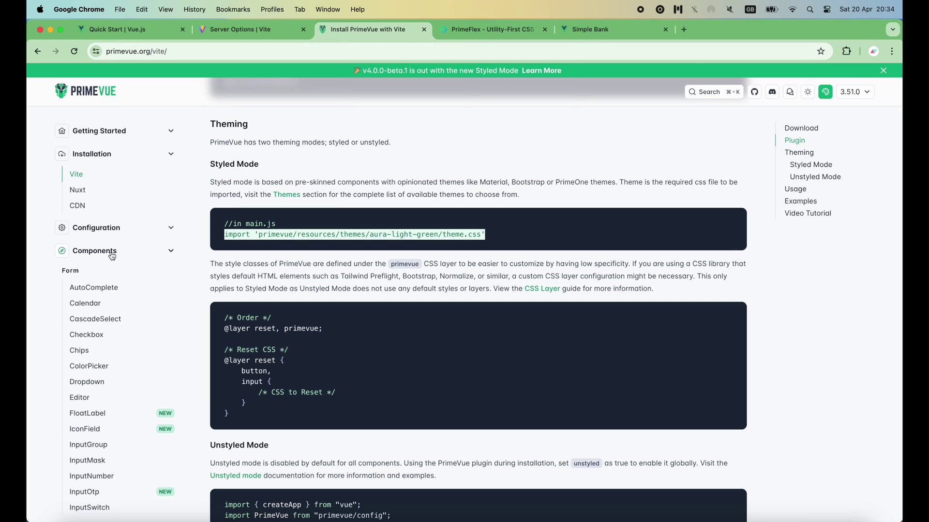
scroll(92, 305, down, 2)
scroll(92, 312, down, 3)
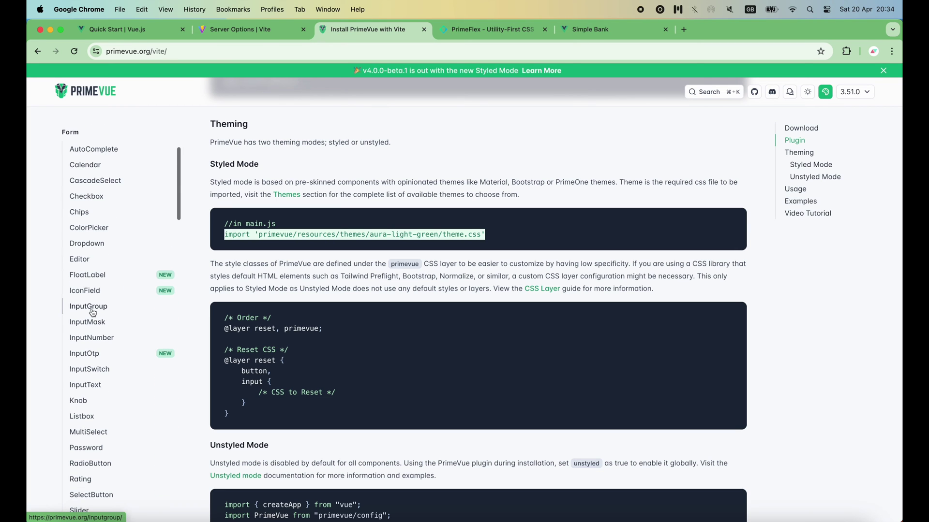
scroll(92, 313, down, 1)
scroll(93, 290, down, 2)
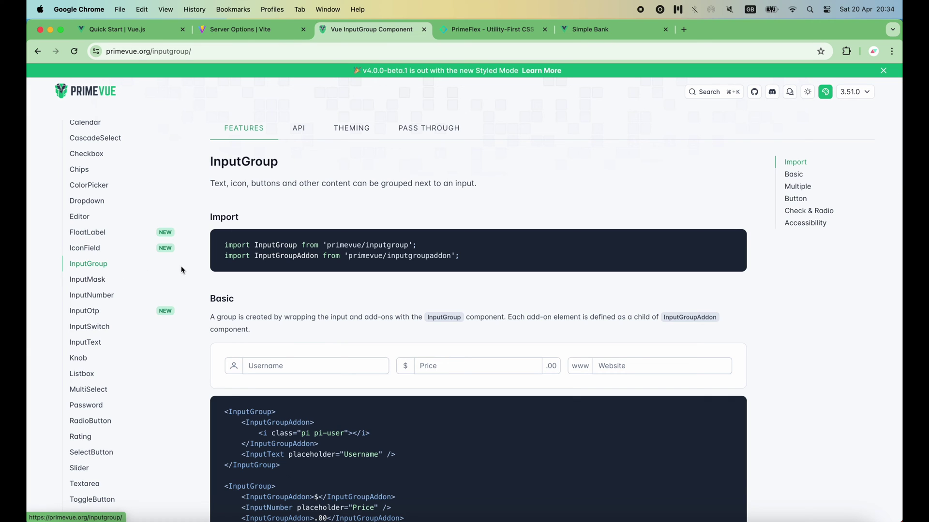
scroll(288, 273, down, 2)
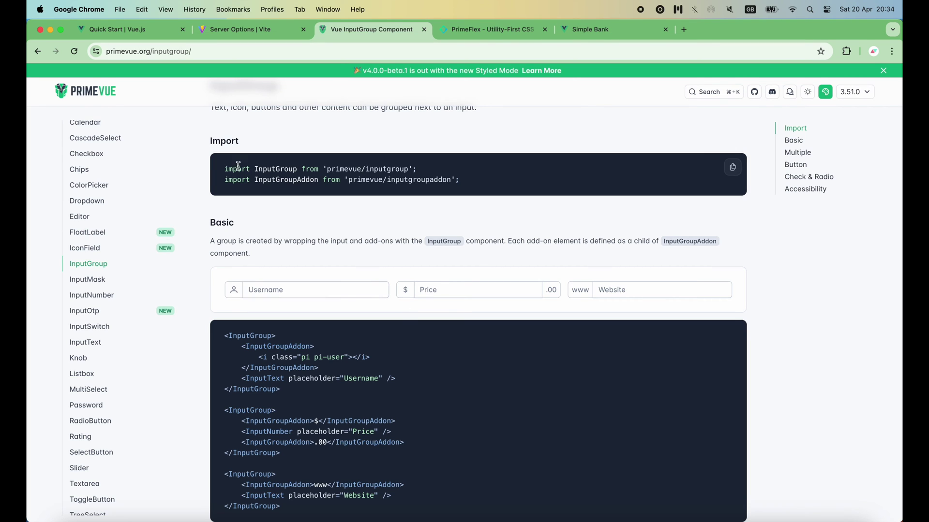
drag(224, 168, 465, 189)
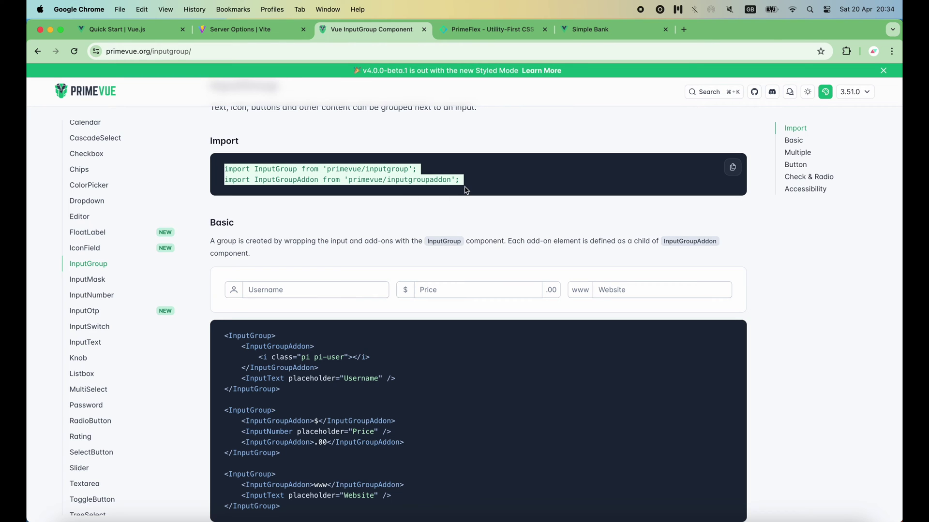
key(super+c)
key(super+Tab)
Step: Paste the InputGroup and InputGroupAddon imports into LoginUser.vue's script block
click(458, 94)
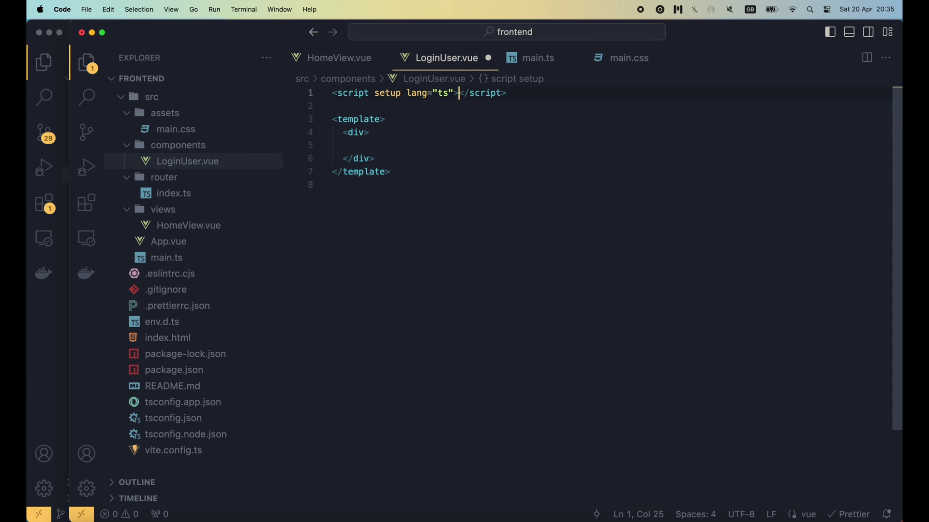
key(Return)
key(super+v)
Step: Copy the Username input group example into the template div and save
key(super+Tab)
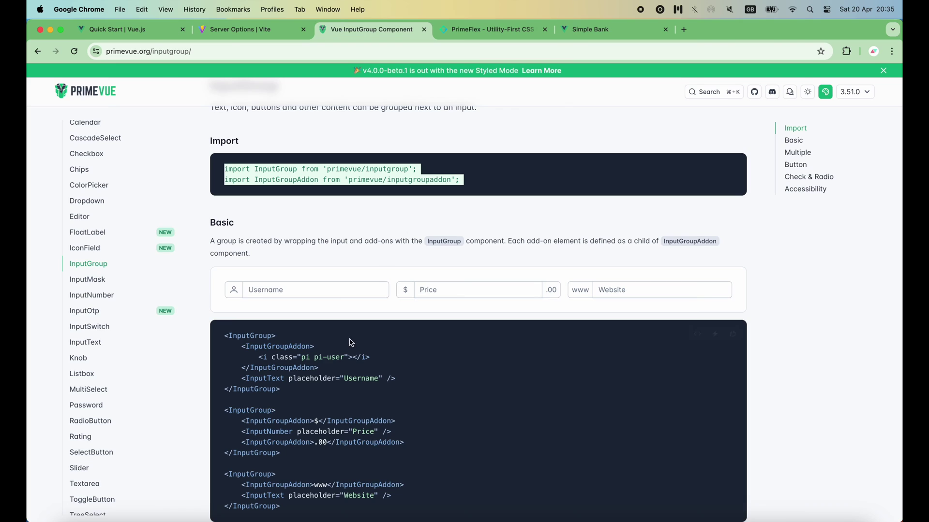
drag(290, 394, 223, 336)
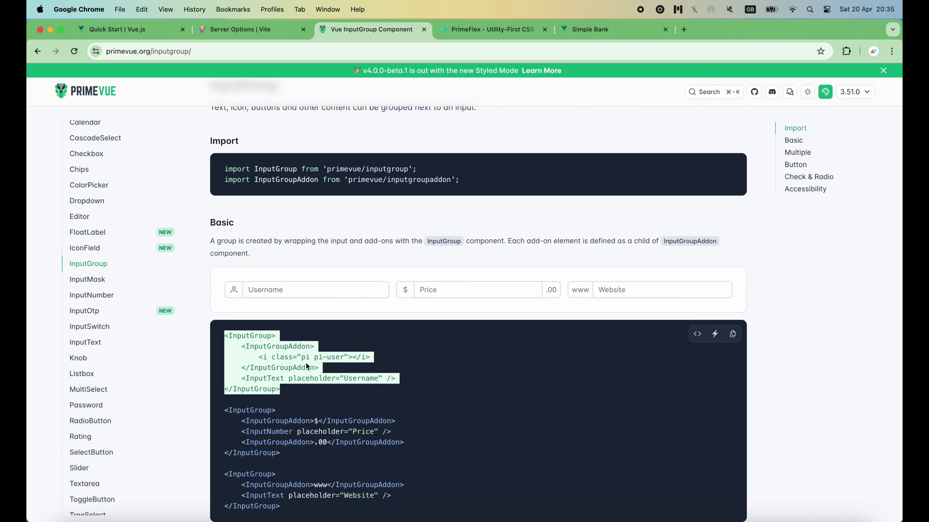
key(super+c)
key(super+Tab)
click(380, 198)
key(super+v)
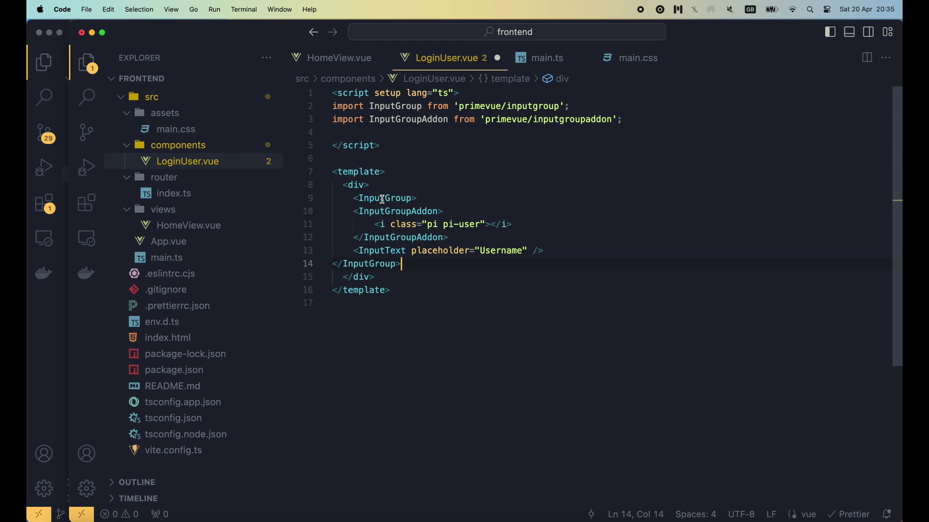
key(super+s)
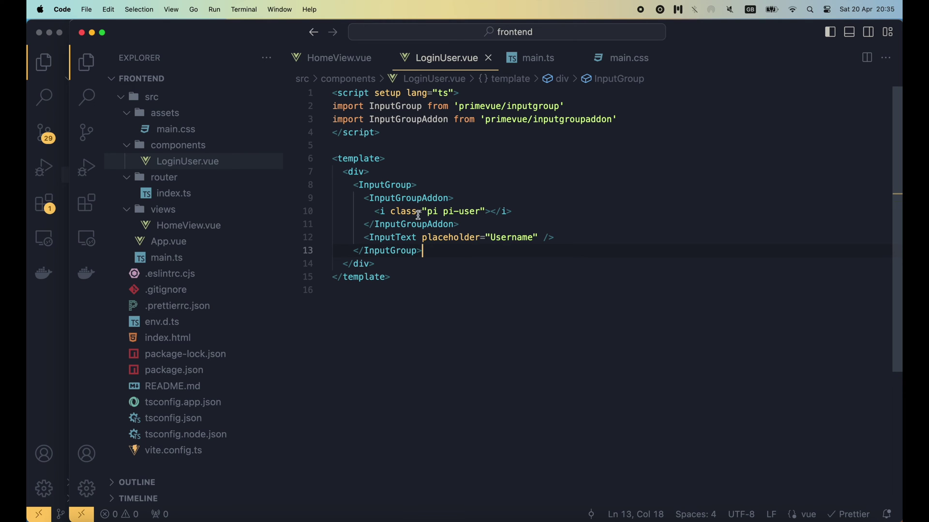
key(super+Tab)
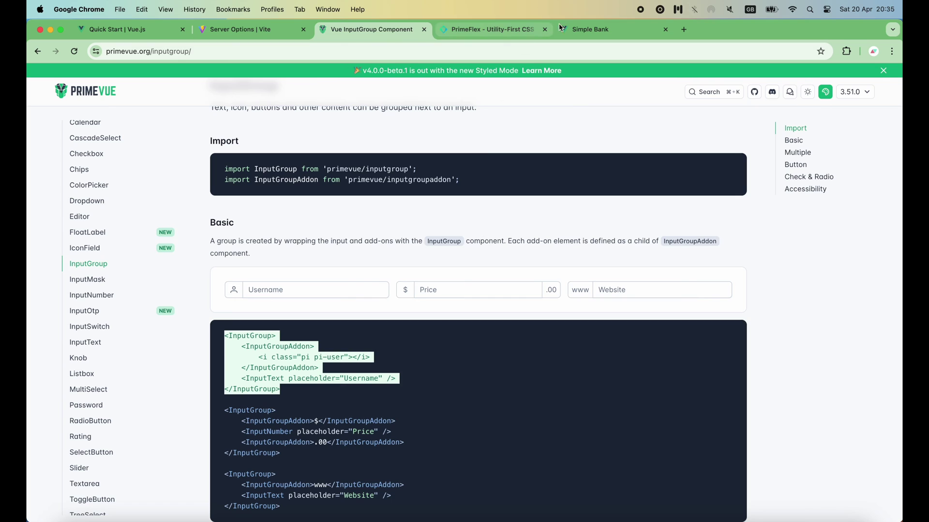
Step: Check that localhost:3000 still shows only the welcome heading, then go back to VS Code
click(574, 30)
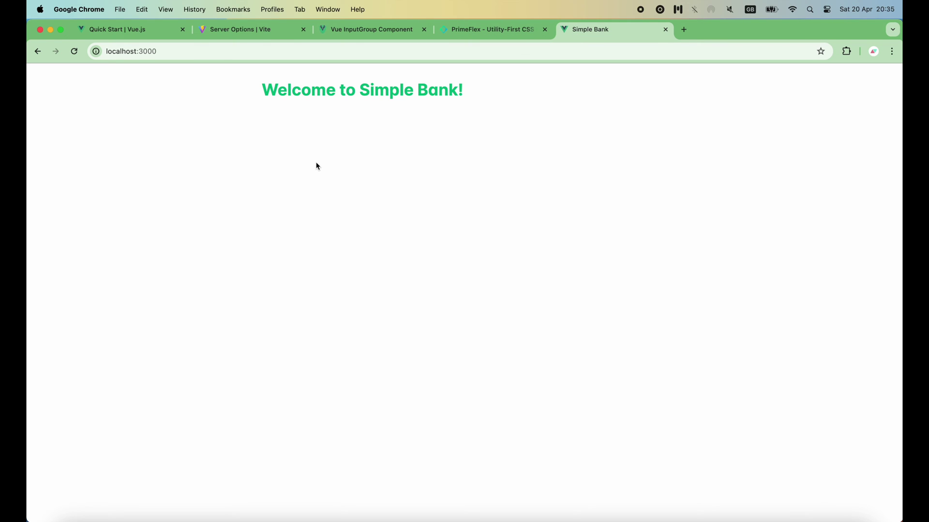
key(super+Tab)
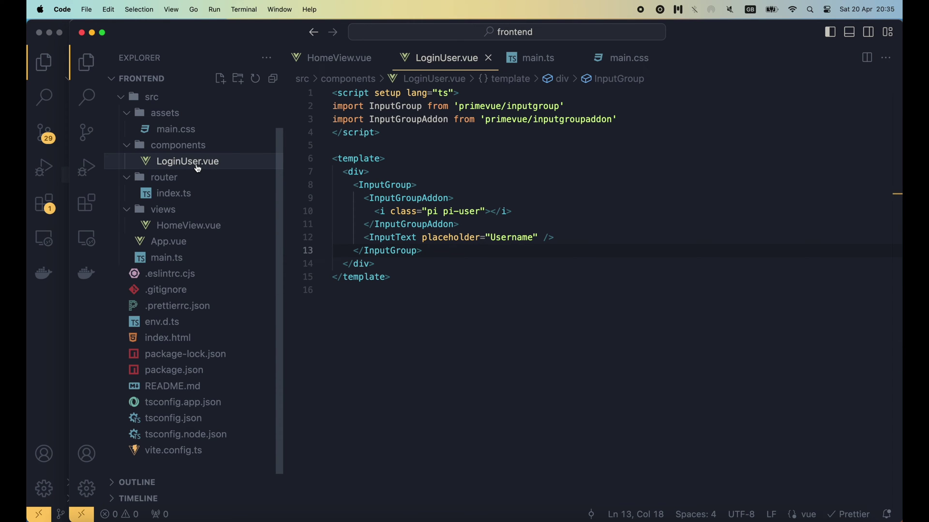
Step: In HomeView.vue, undo the unfinished LoginUser tag and add a new line for the import
click(183, 226)
double_click(184, 226)
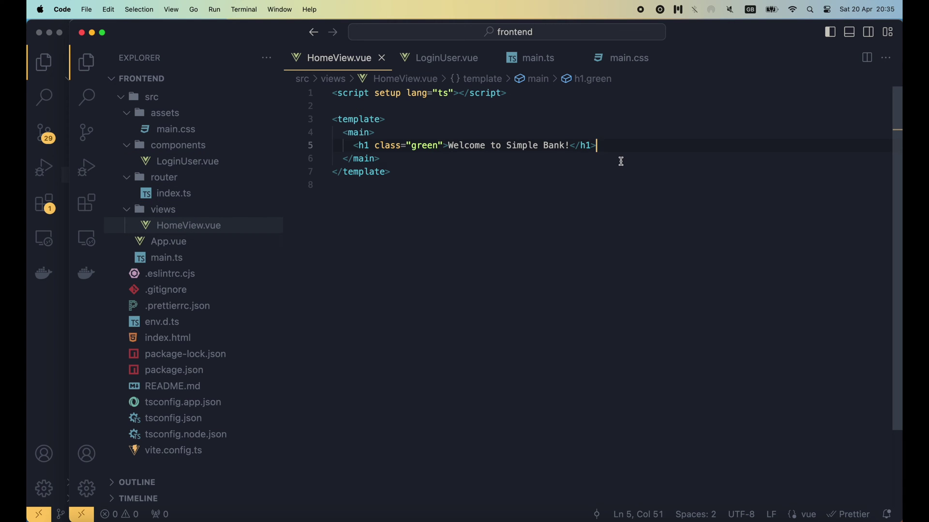
key(Return)
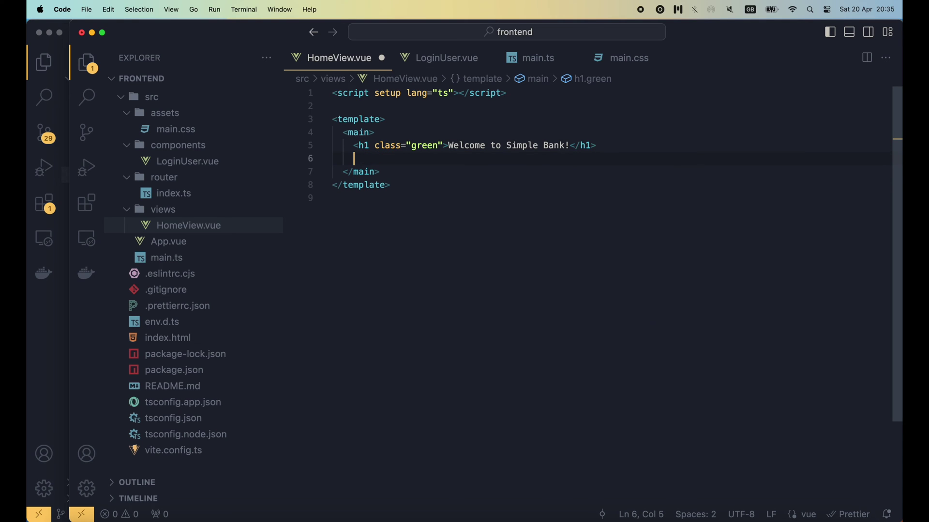
text(<LoginU)
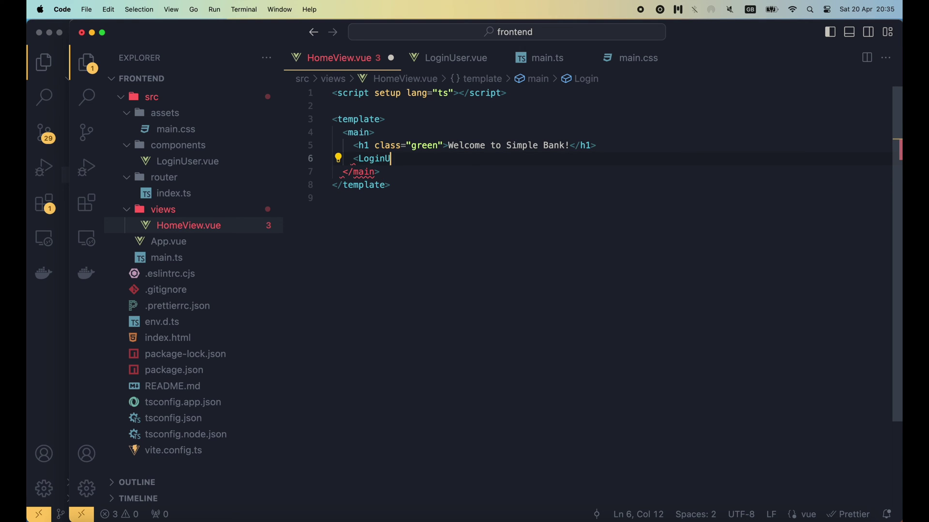
text(ser)
key(super+z)
key(super+z)
key(super+z)
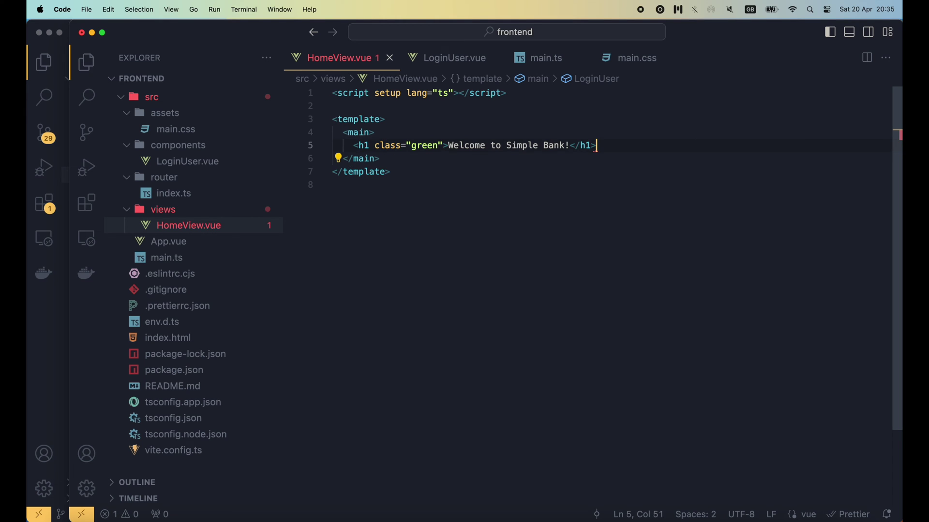
key(super+z)
key(super+z)
key(alt+Right)
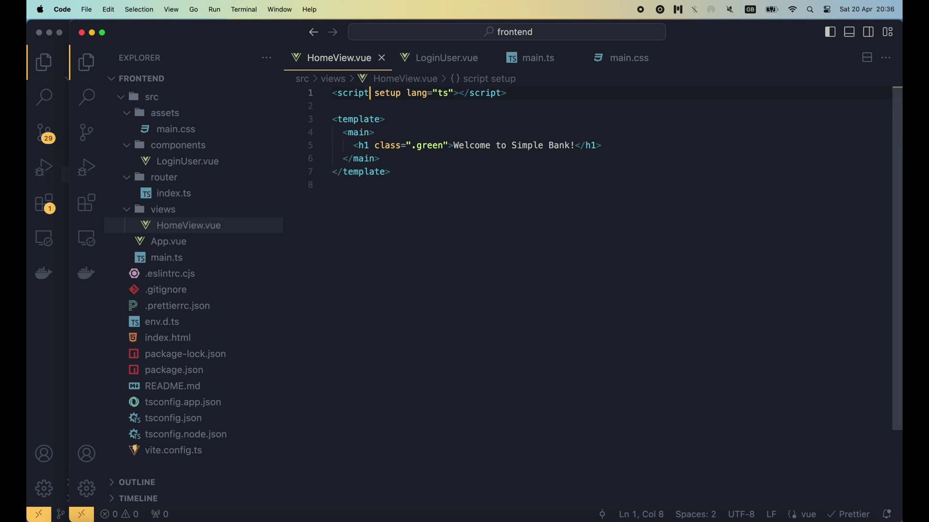
key(alt+Right)
key(alt+Right)
key(alt+Right)
key(Return)
key(Left)
key(Return)
text(import )
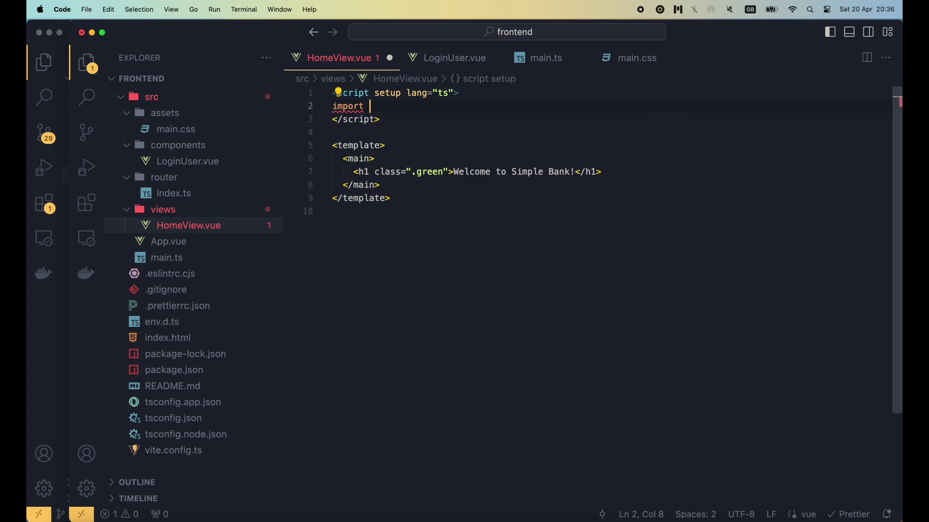
text(LoginUser f)
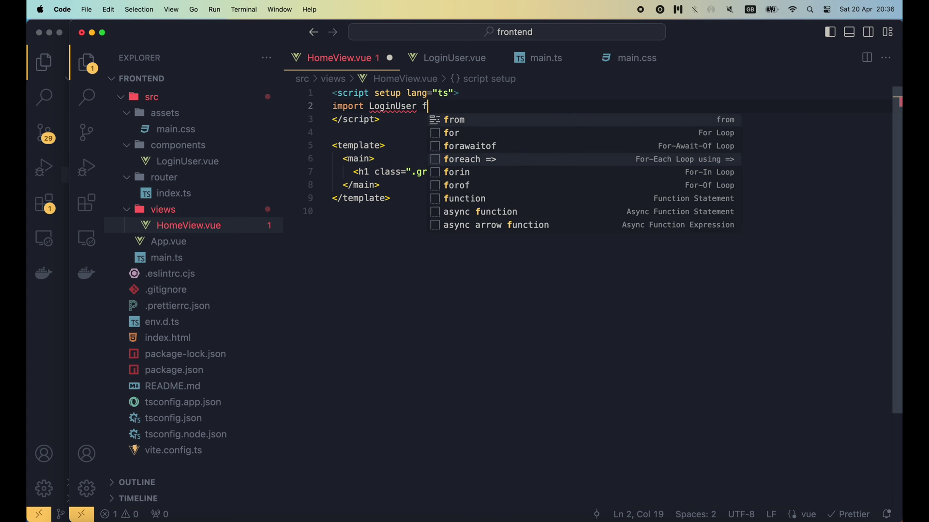
text(rom '../c)
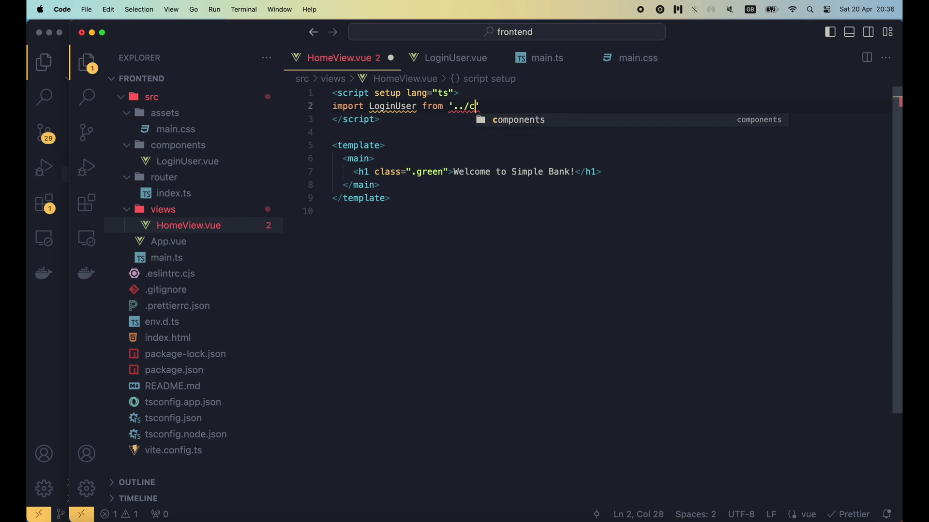
text(omponents/Login)
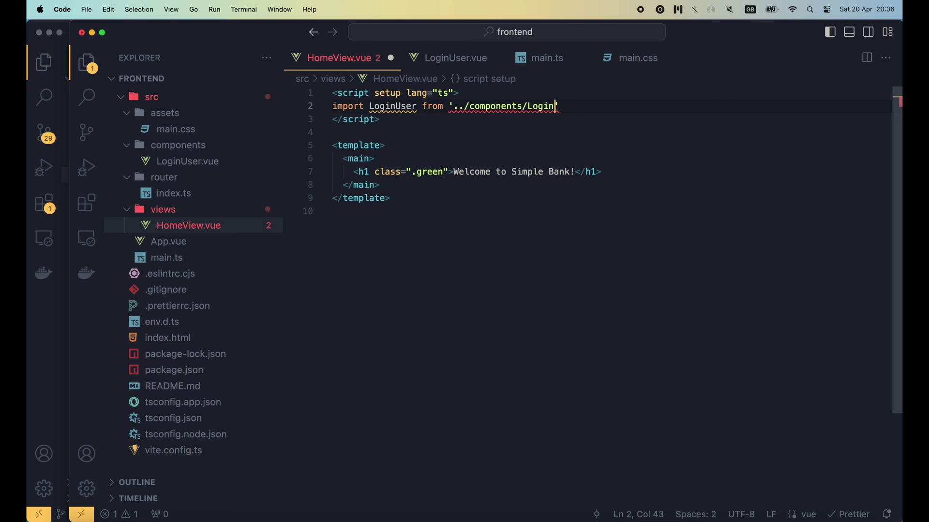
text(User.vue)
Step: Save HomeView.vue and review the LoginUser.vue component
key(super+s)
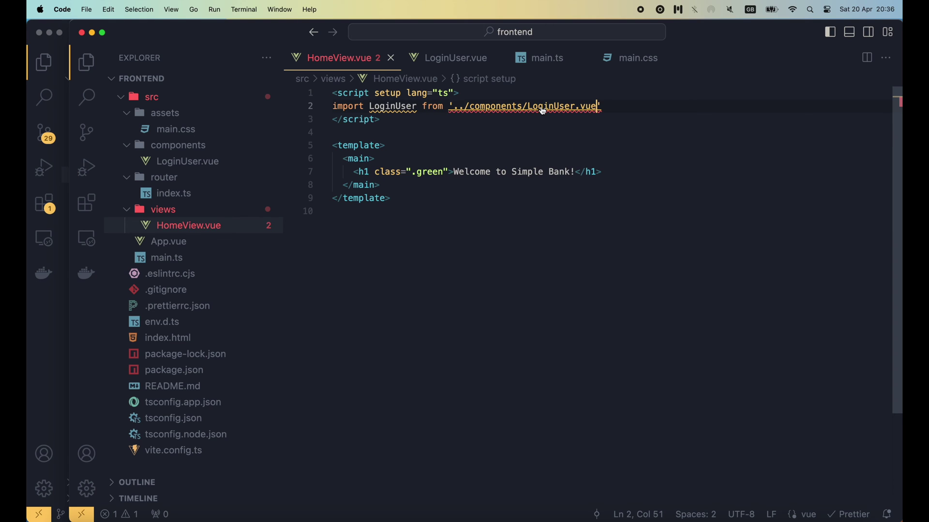
super+click(542, 107)
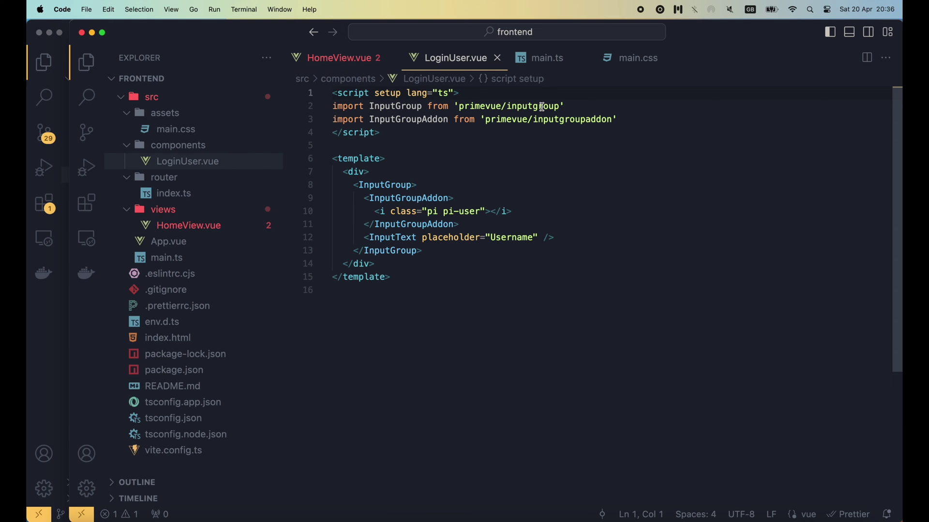
click(348, 57)
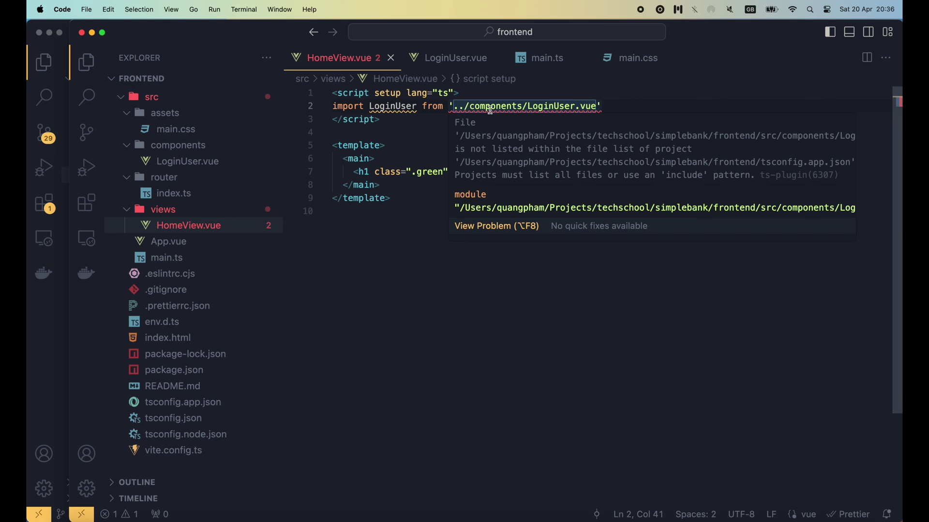
Step: Reopen the frontend project with 'code .' in Terminal and dismiss the Git notification
click(82, 32)
key(super+Tab)
key(ctrl+l)
text(code)
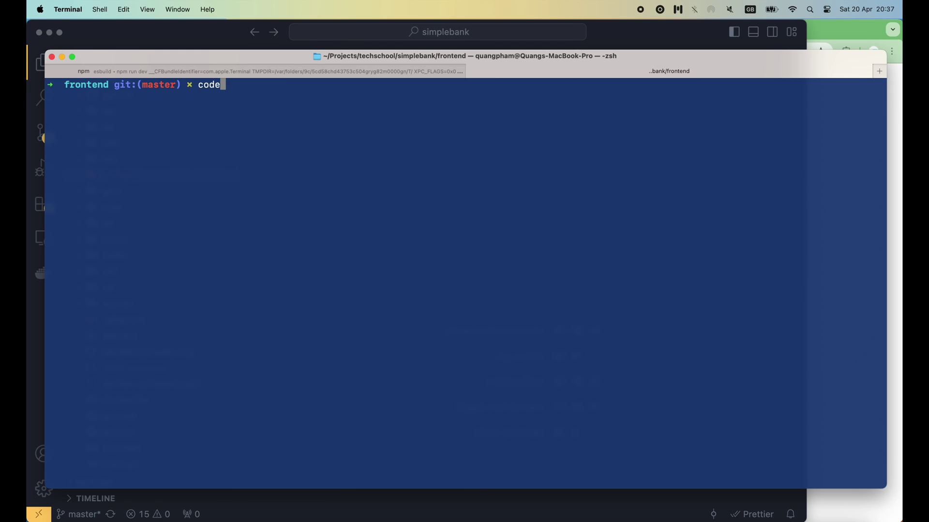
text( .)
key(Return)
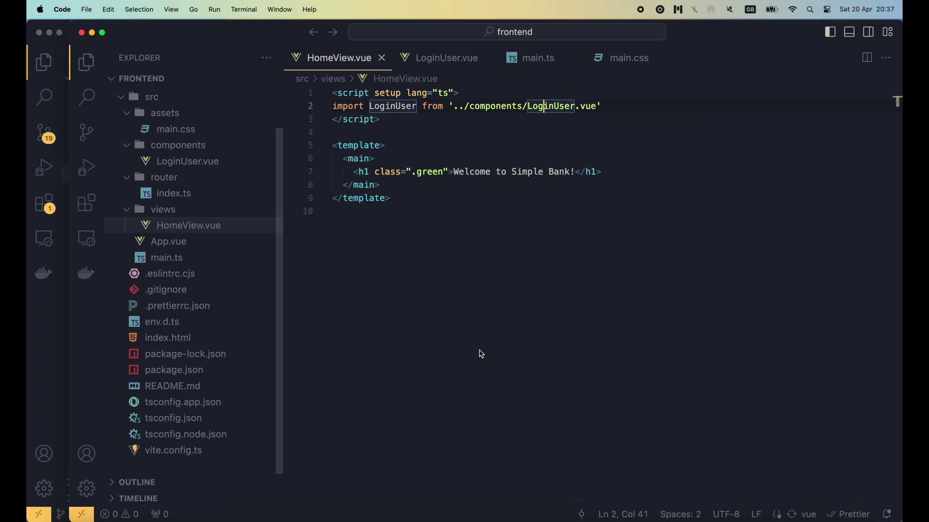
key(Escape)
Step: Add <LoginUser /> under the h1 in HomeView.vue, save, and check the page in Chrome
click(621, 174)
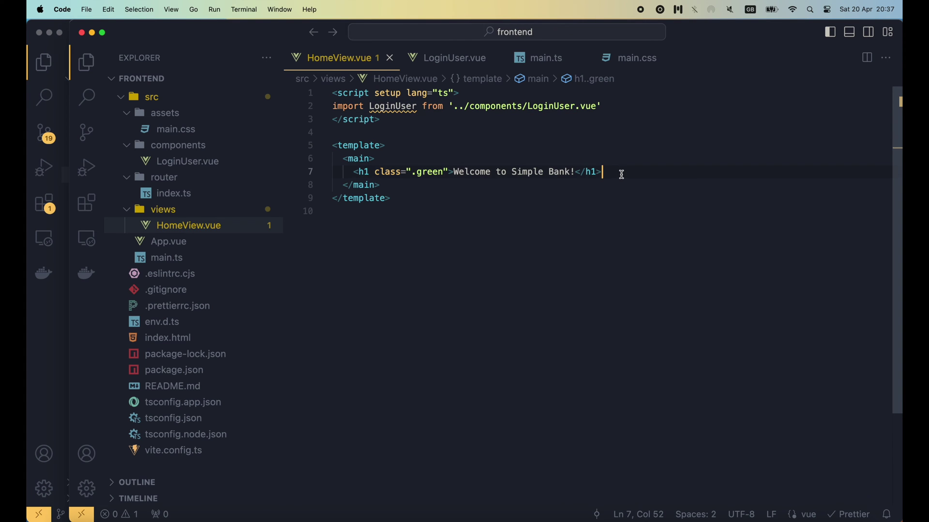
key(Return)
text(<Log)
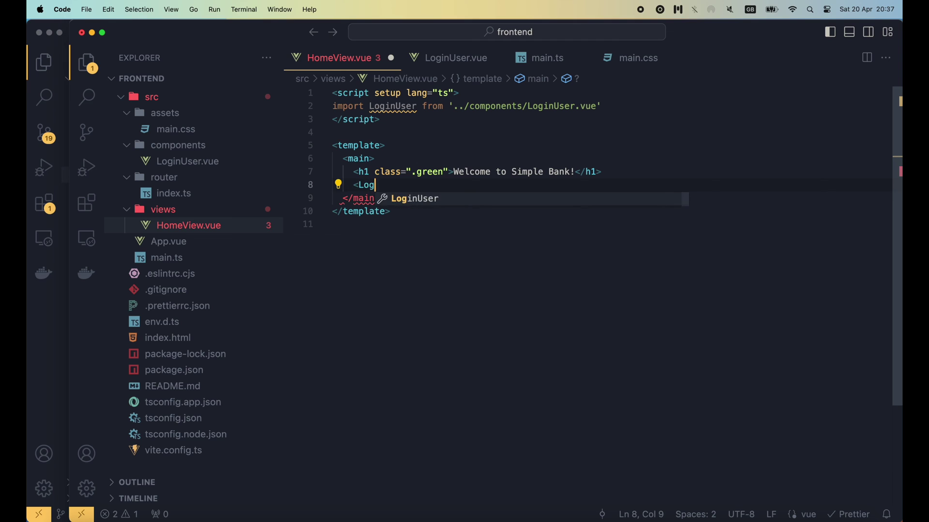
key(Return)
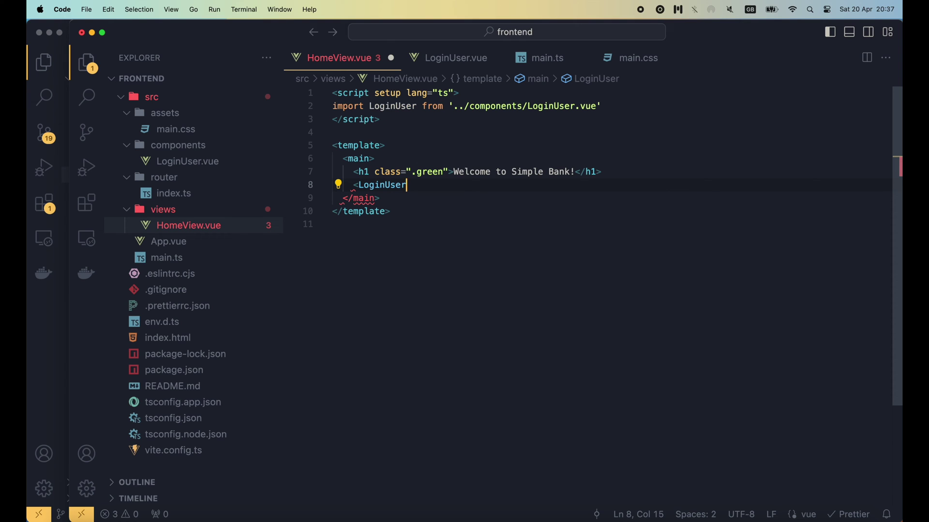
text(/>)
key(super+s)
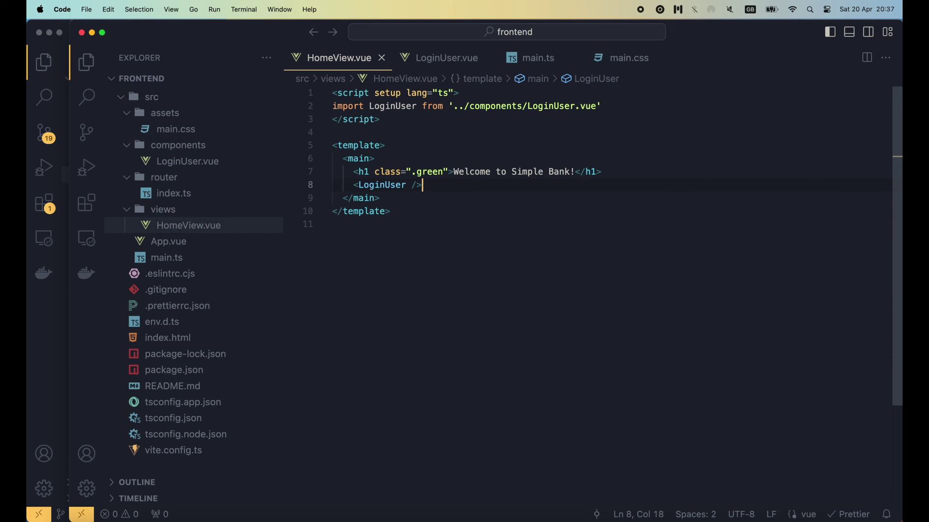
key(super+Tab)
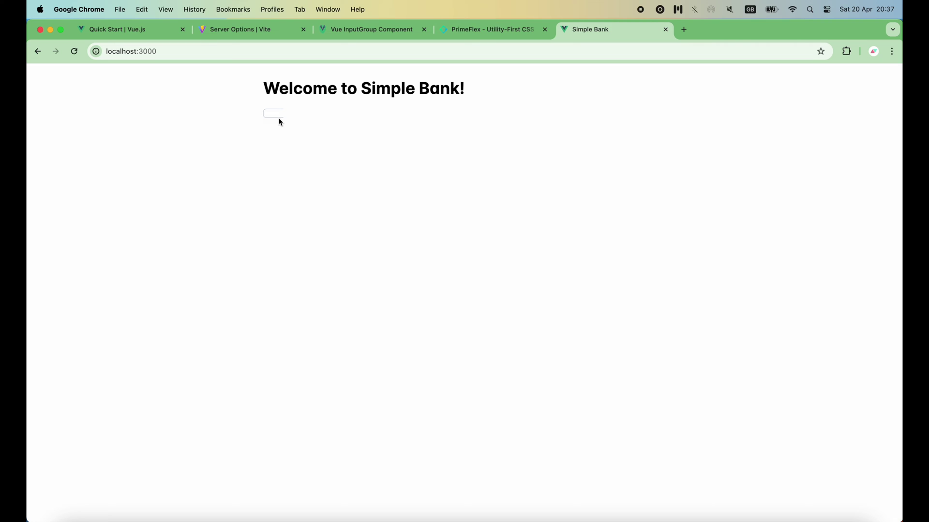
key(super+Tab)
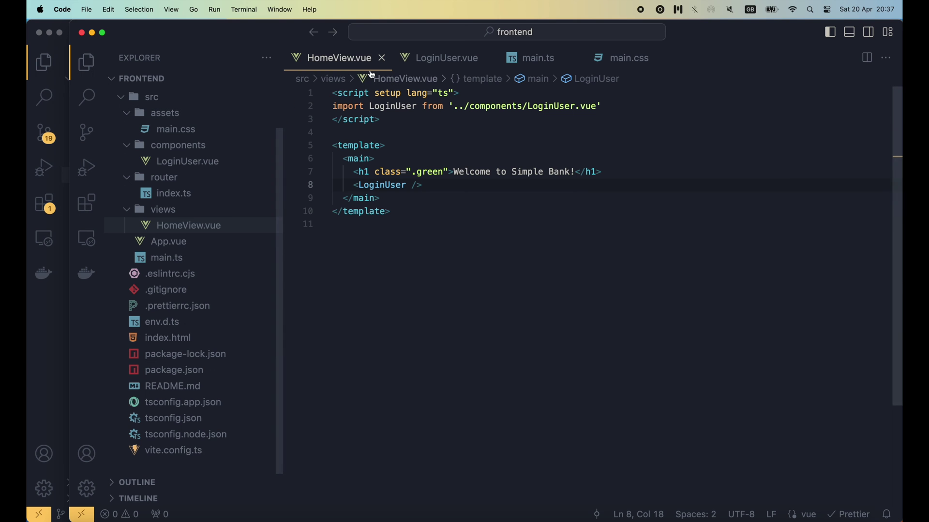
Step: Auto-import InputText from primevue/inputtext in LoginUser.vue, save, and view the result in Chrome
click(437, 58)
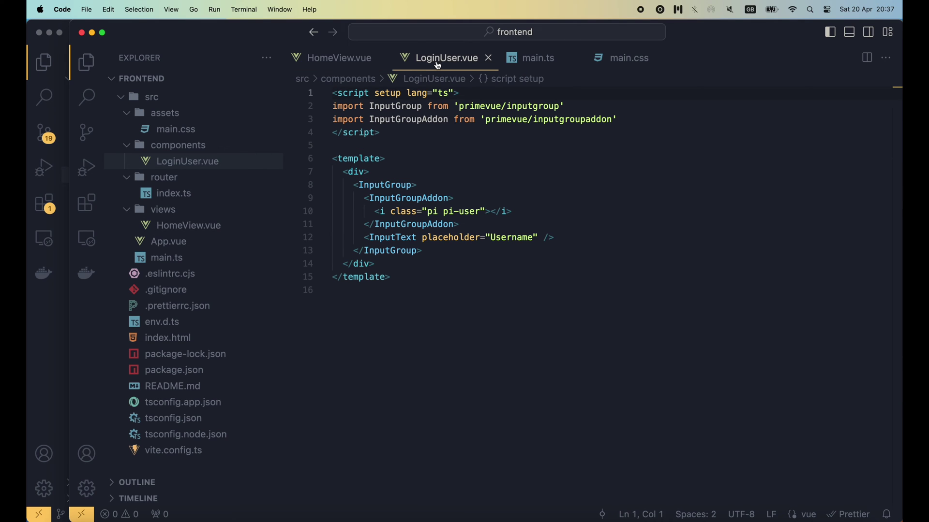
click(457, 198)
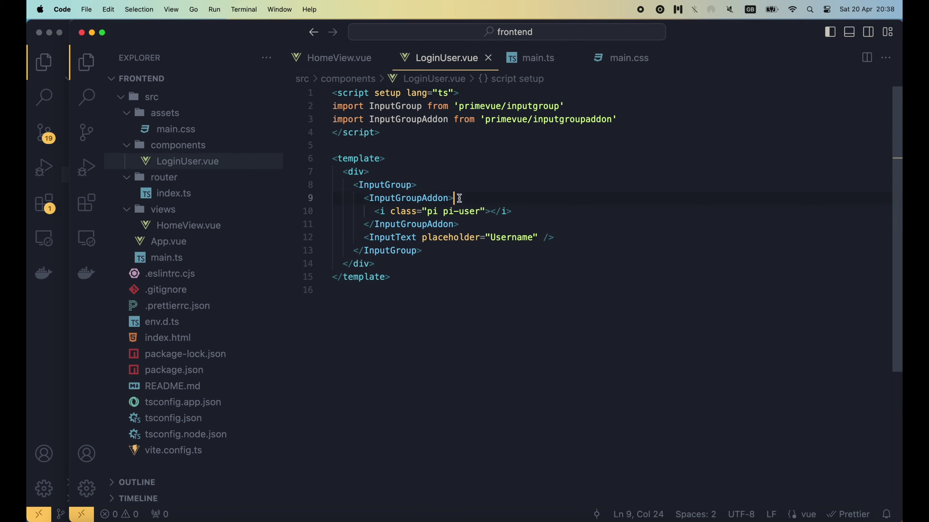
click(412, 237)
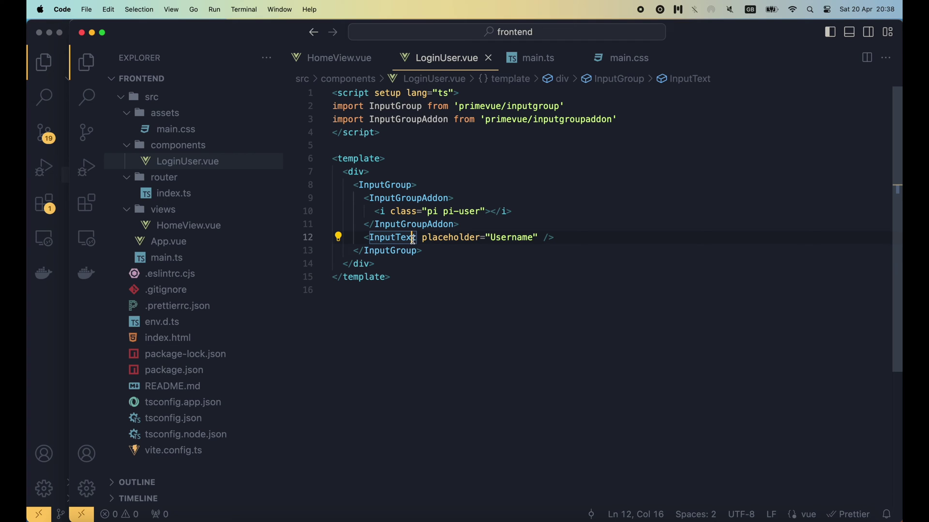
click(418, 238)
key(BackSpace)
text(t)
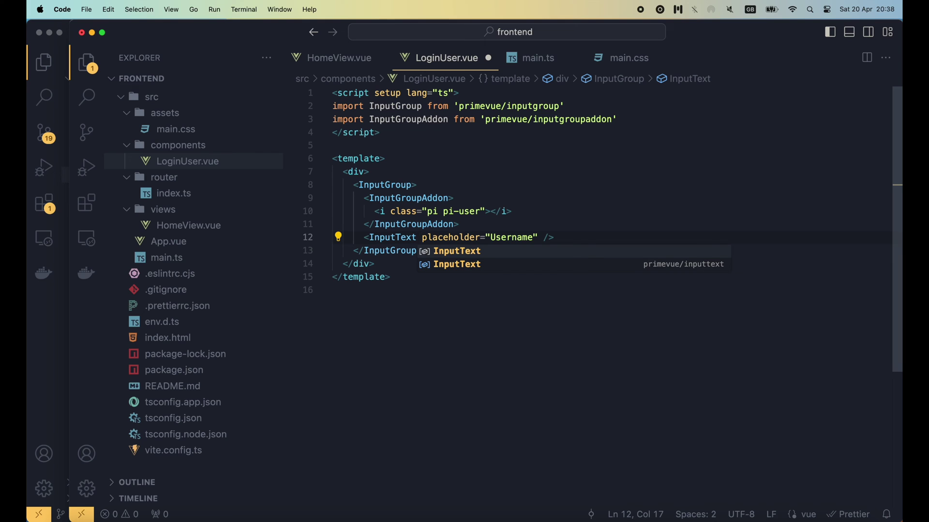
key(Down)
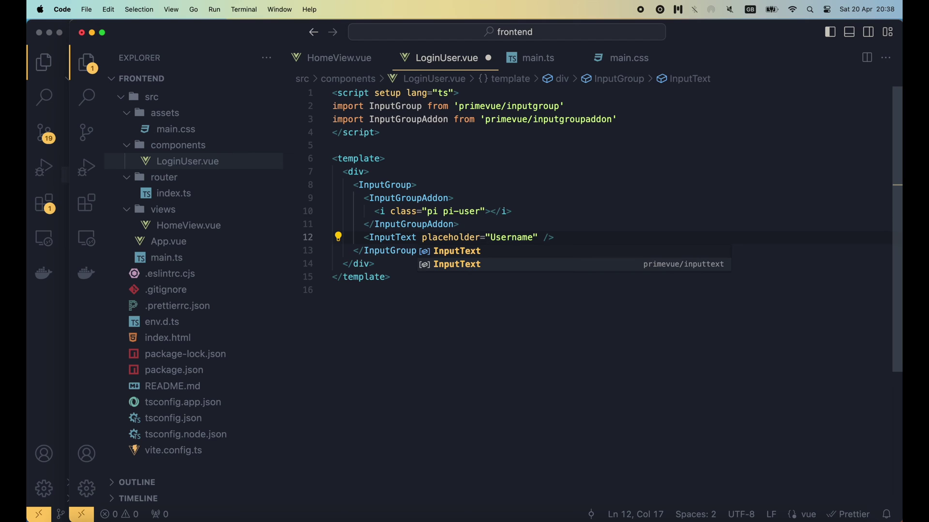
key(Return)
key(super+s)
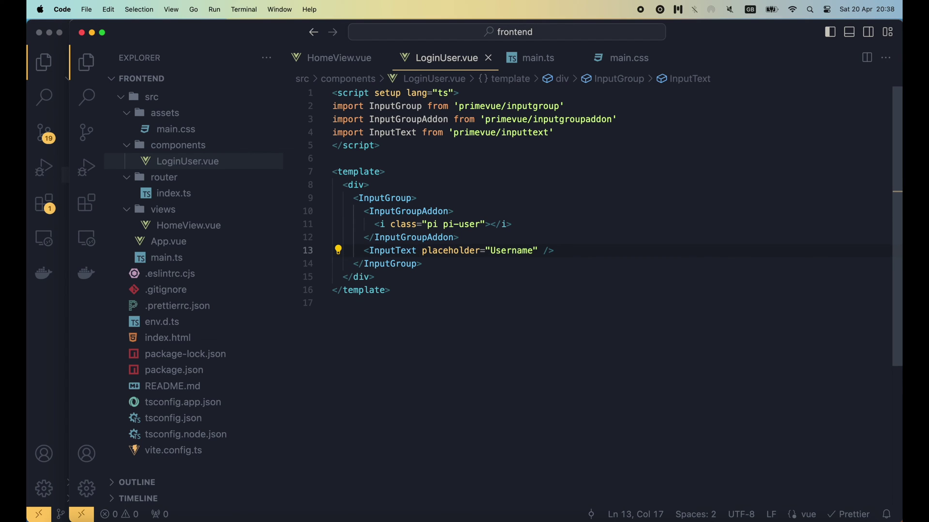
key(super+Tab)
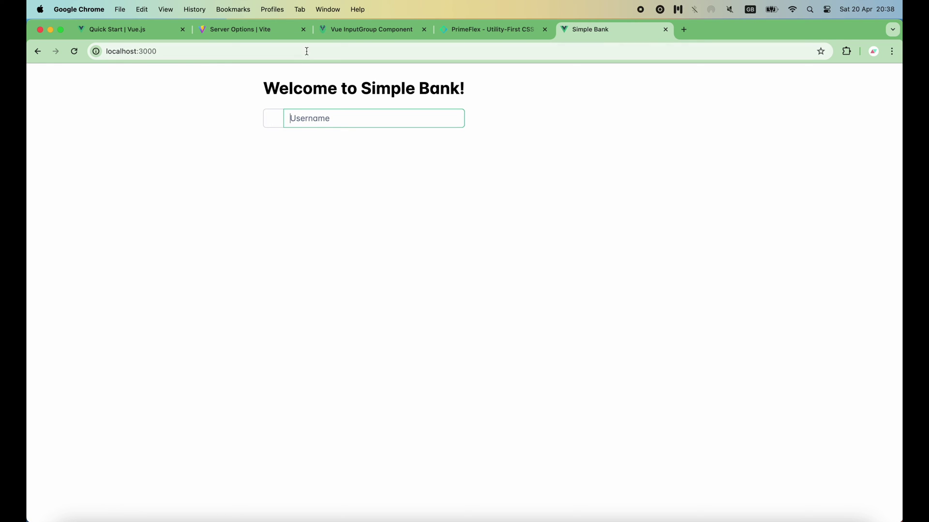
Step: Go from the PrimeVue InputGroup docs to the Icons > Prime Icons page
click(335, 34)
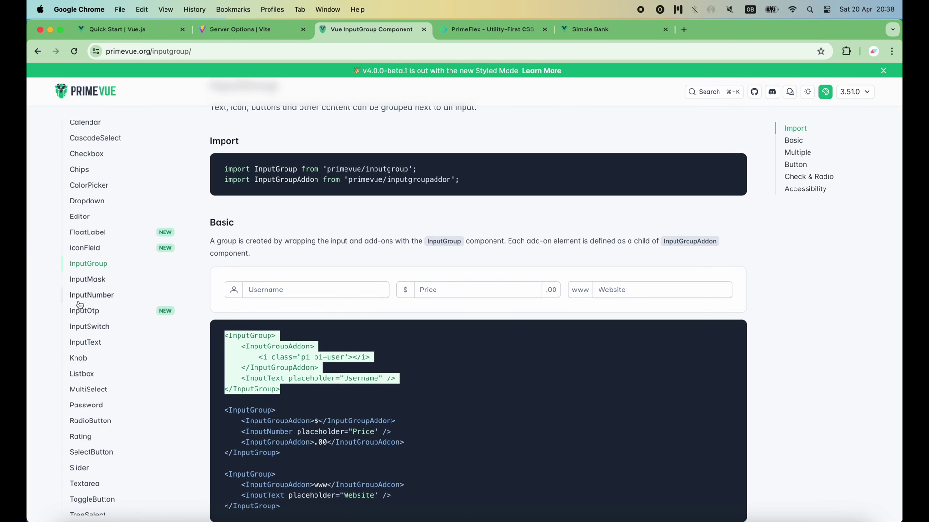
scroll(79, 305, down, 10)
scroll(80, 305, down, 10)
scroll(80, 304, down, 4)
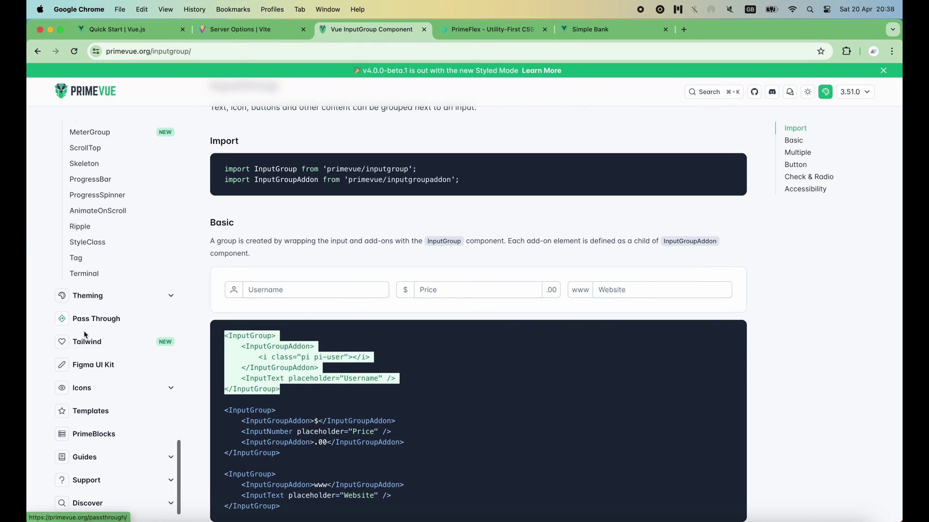
click(82, 388)
click(94, 408)
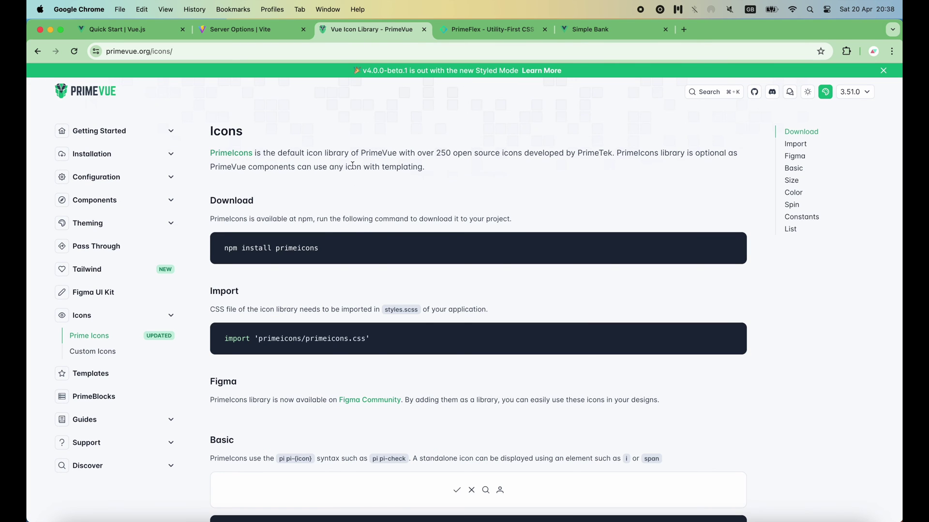
drag(440, 152, 564, 153)
Step: Run 'npm install primeicons' in Terminal and select the primeicons CSS import line
drag(223, 250, 349, 252)
key(super+c)
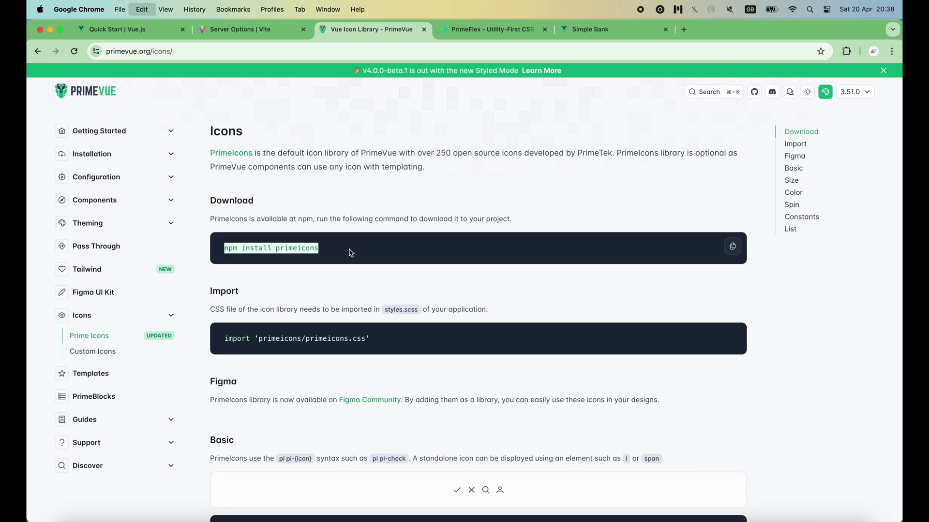
key(super+Tab)
key(super+v)
key(Return)
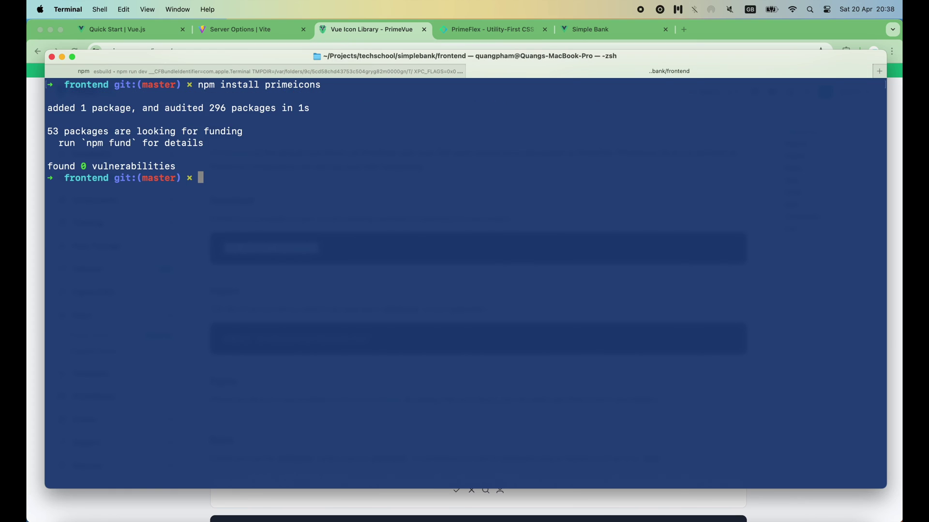
key(super+Tab)
drag(225, 338, 374, 341)
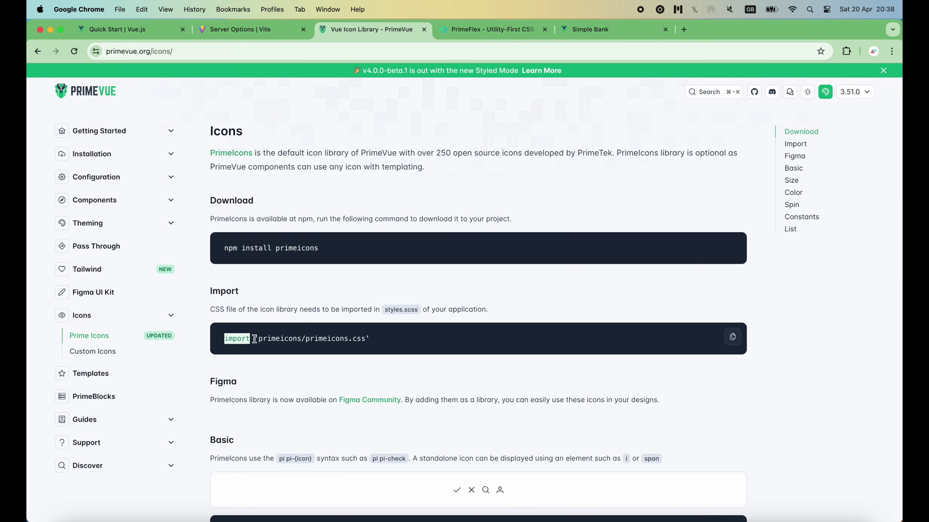
key(super+Tab)
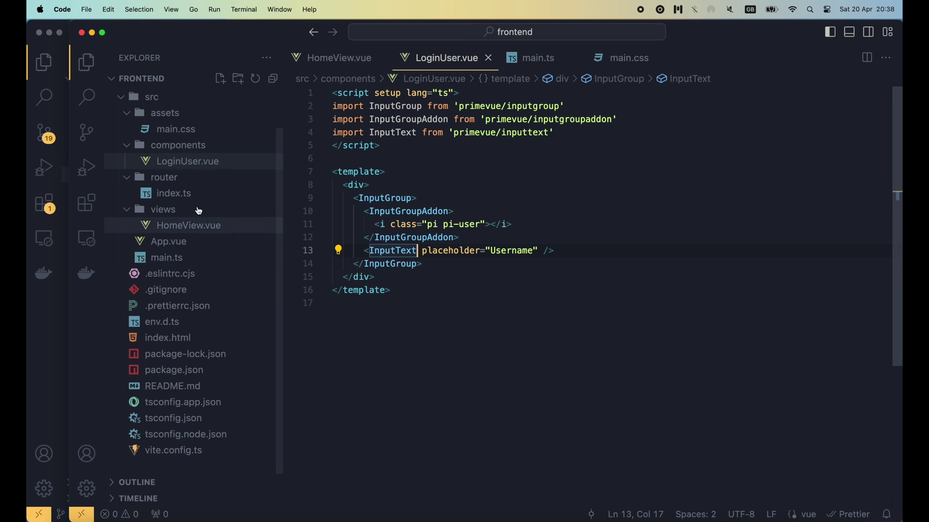
click(176, 130)
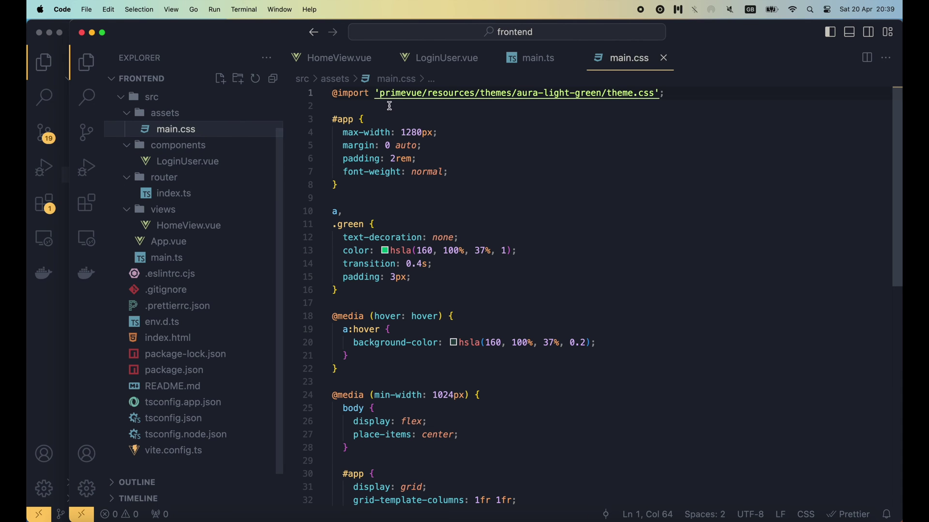
click(535, 104)
key(super+v)
key(Up)
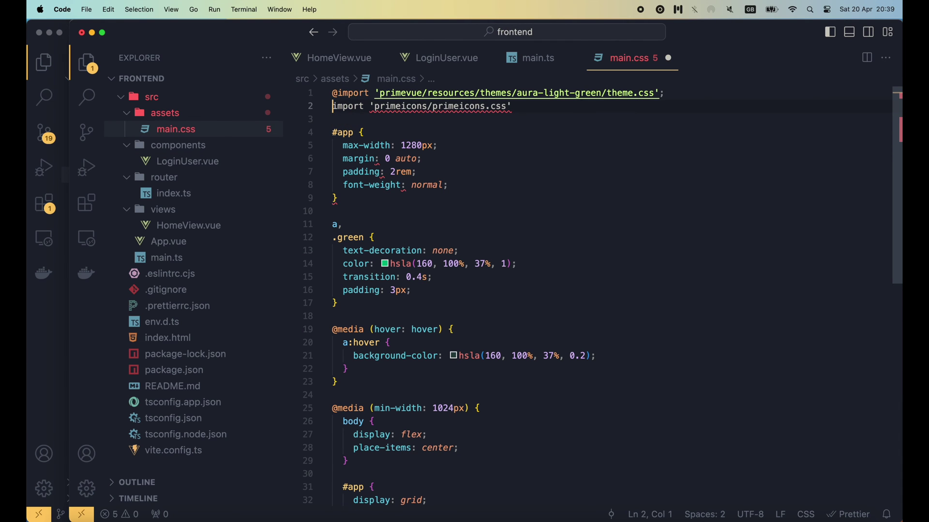
text(@)
key(Escape)
key(End)
key(super+s)
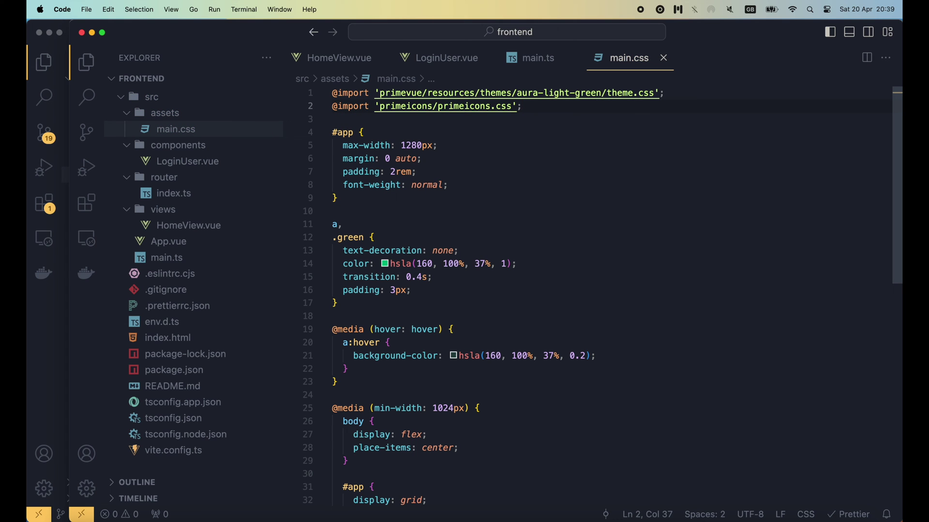
key(super+Tab)
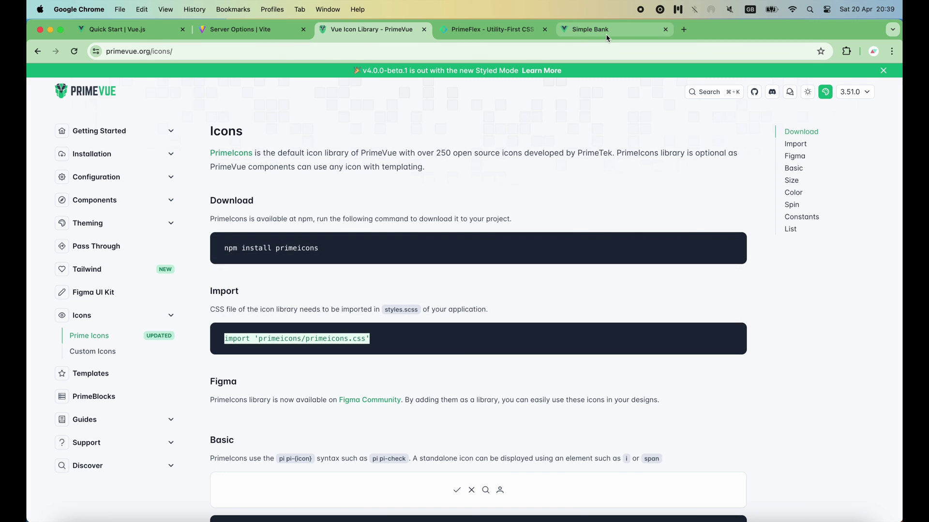
click(606, 33)
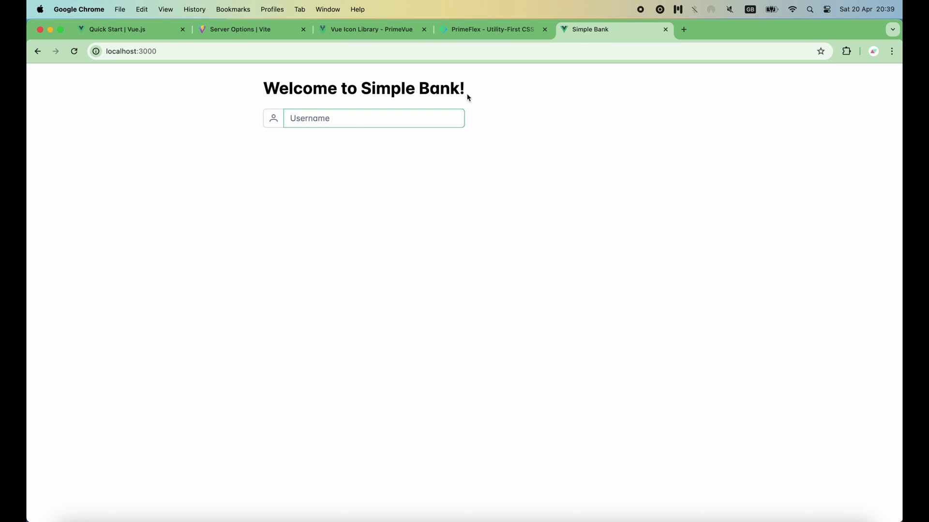
Step: Unfocus the Username field on the Simple Bank page and go back to VS Code
click(326, 160)
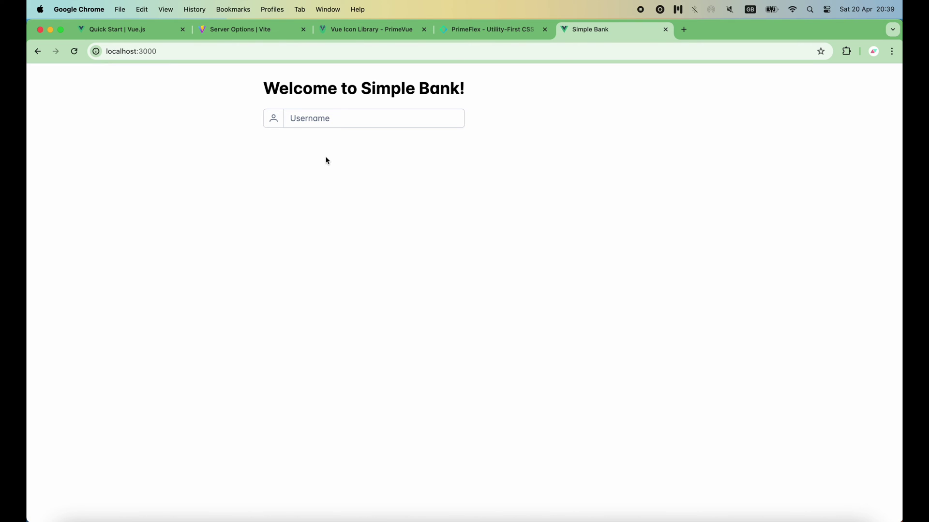
key(super+Tab)
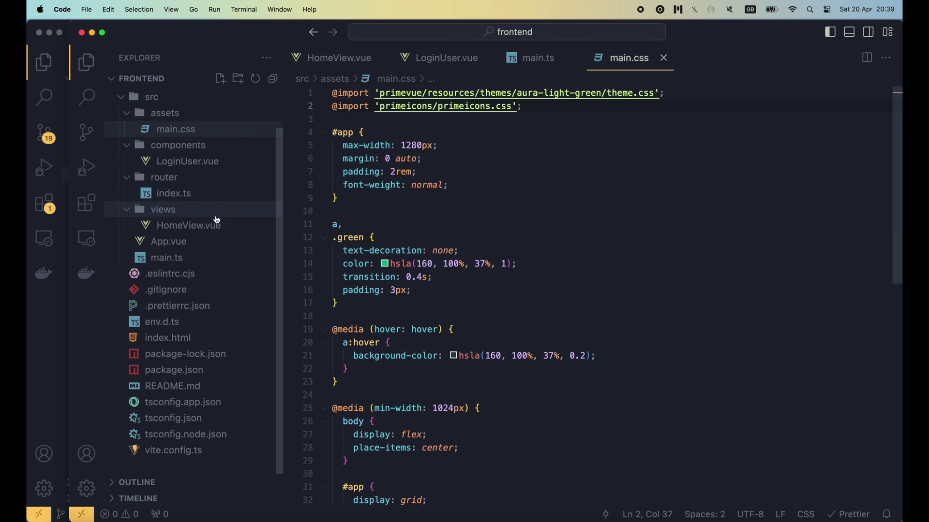
Step: Check the green class on HomeView.vue's heading in Chrome, then bring up LoginUser.vue
click(211, 225)
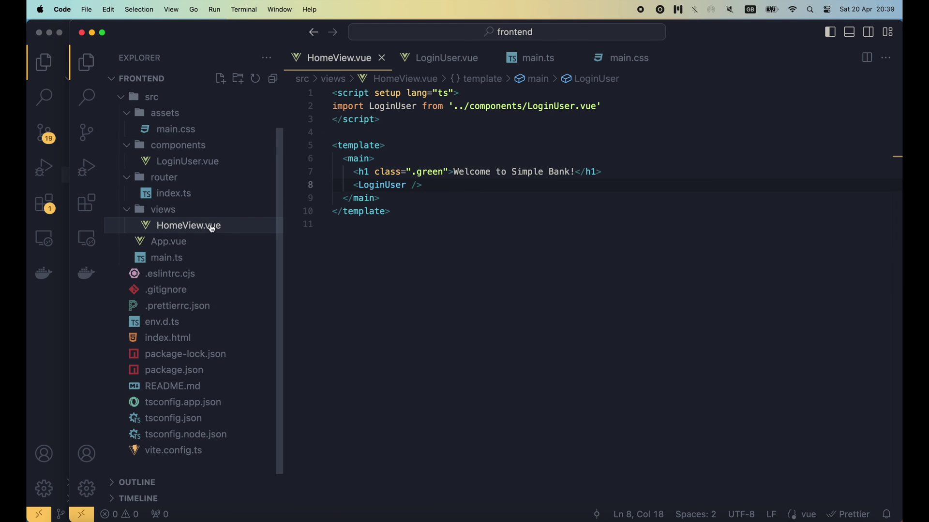
click(411, 171)
text(.)
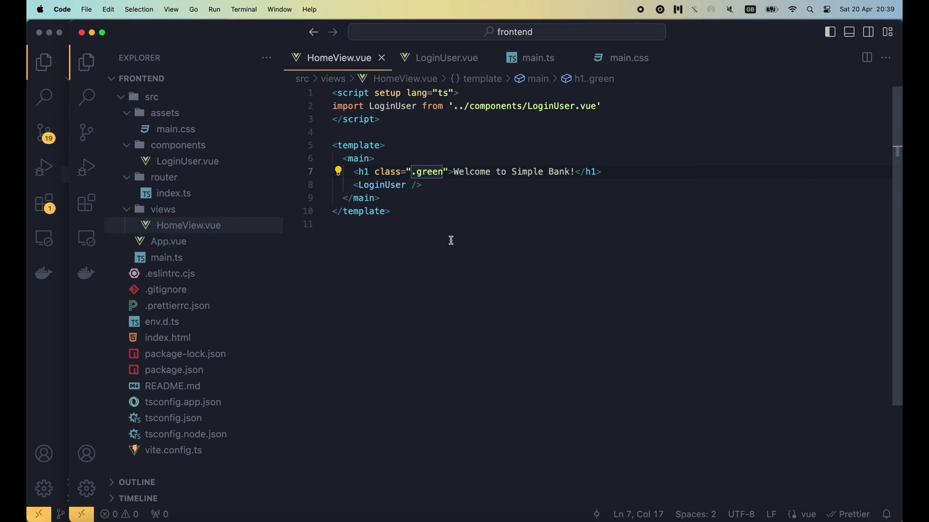
key(BackSpace)
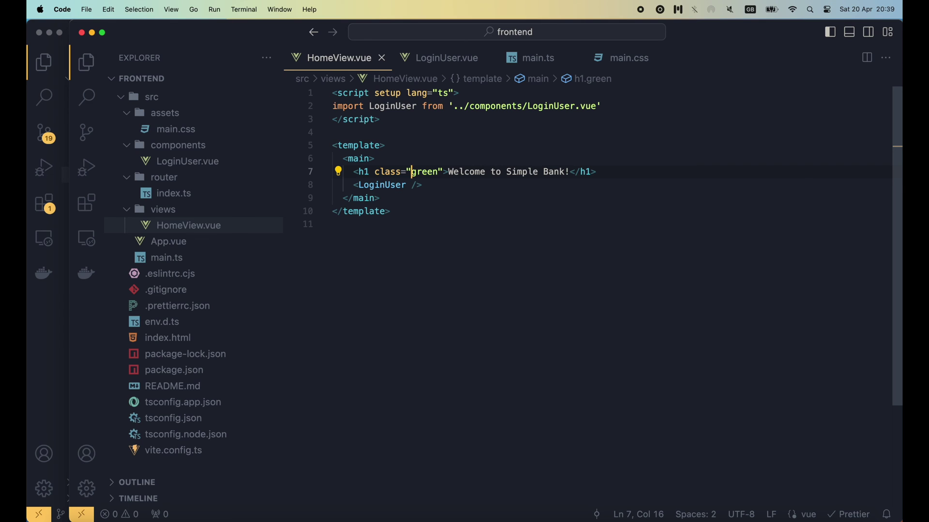
key(super+Tab)
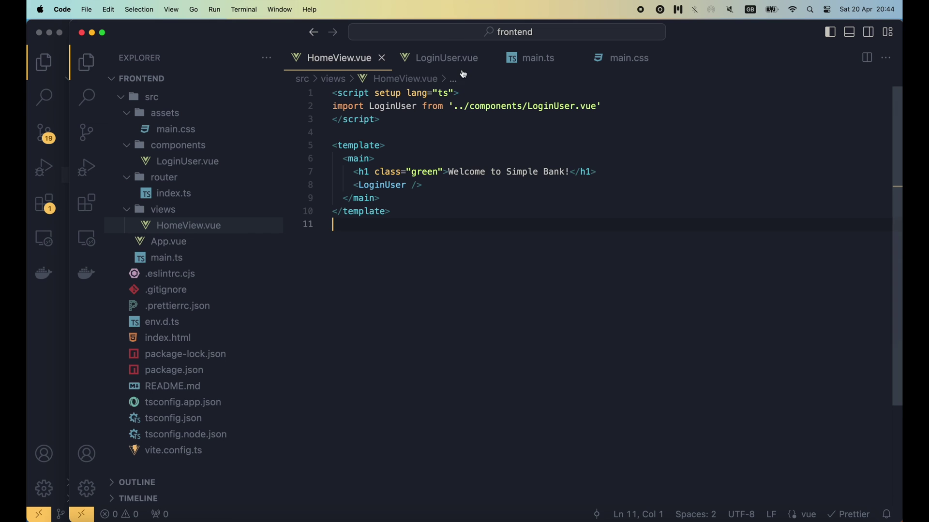
click(460, 60)
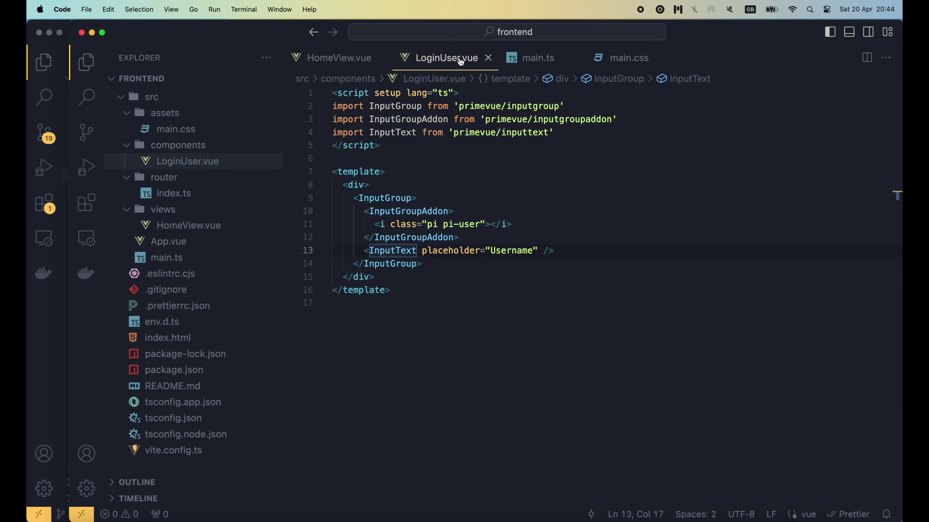
Step: Duplicate the Username InputGroup below itself and change the copy's placeholder to 'Password'
click(581, 250)
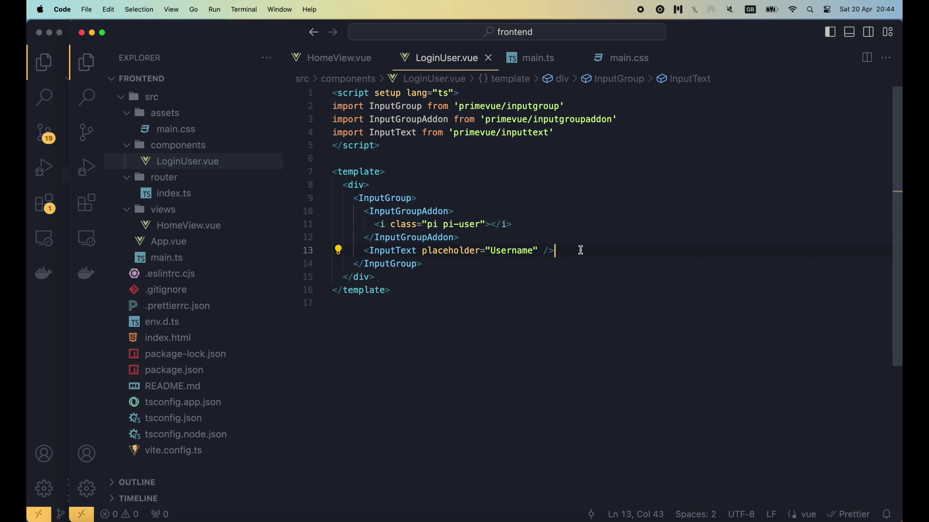
drag(353, 198, 353, 237)
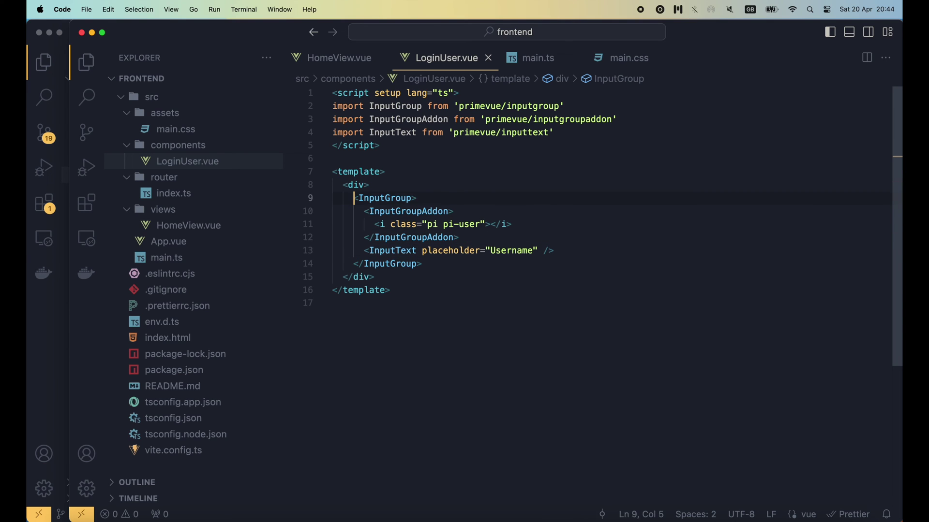
key(shift+Down)
key(shift+Down)
key(shift+End)
key(super+c)
key(Right)
key(Return)
key(Return)
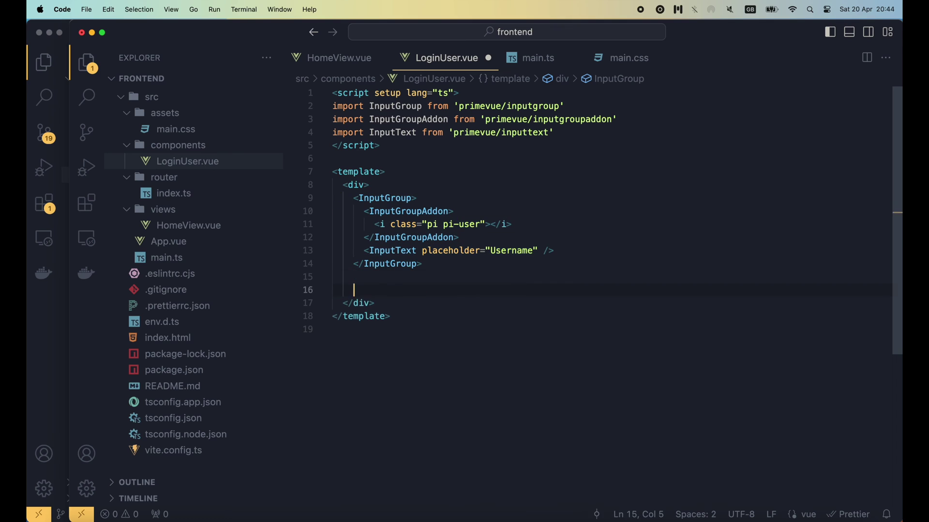
key(super+v)
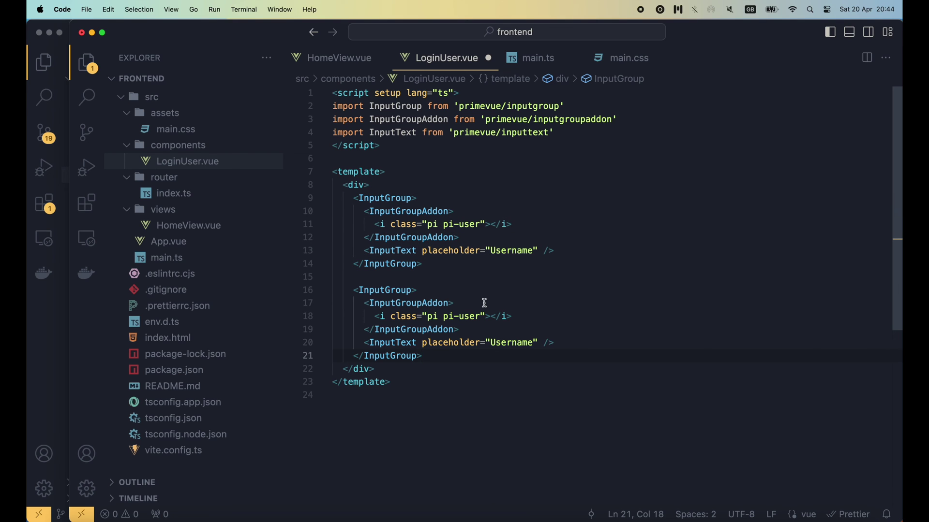
double_click(504, 344)
text(P)
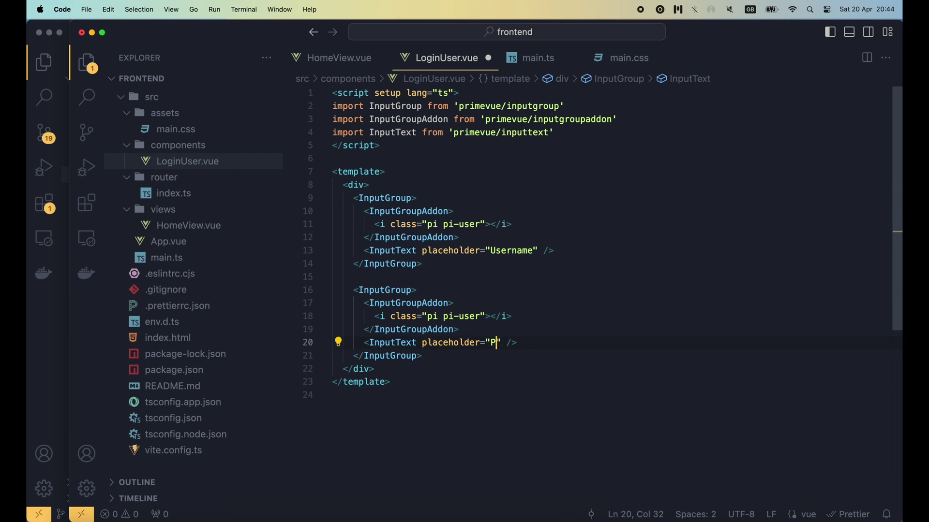
text(assword)
click(468, 317)
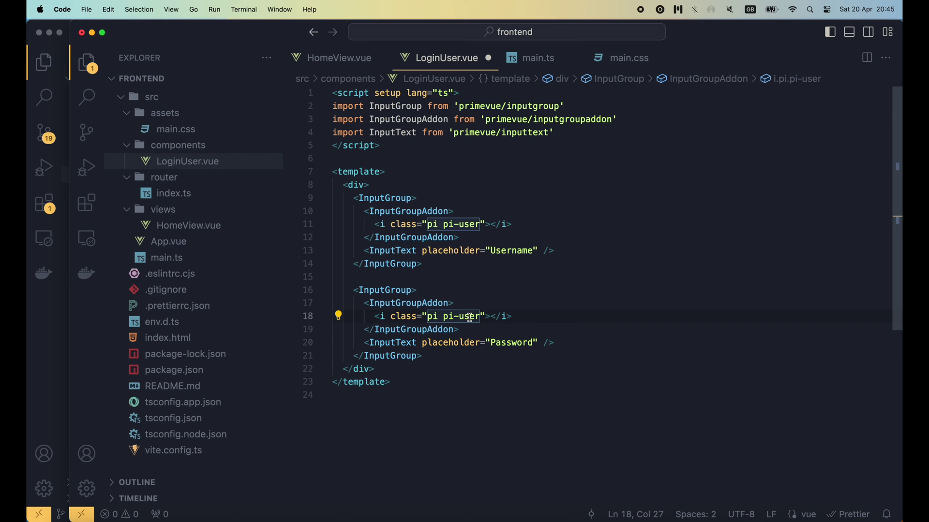
Step: Copy the pi-lock icon name from PrimeVue's icon list and go back to VS Code
key(super+Tab)
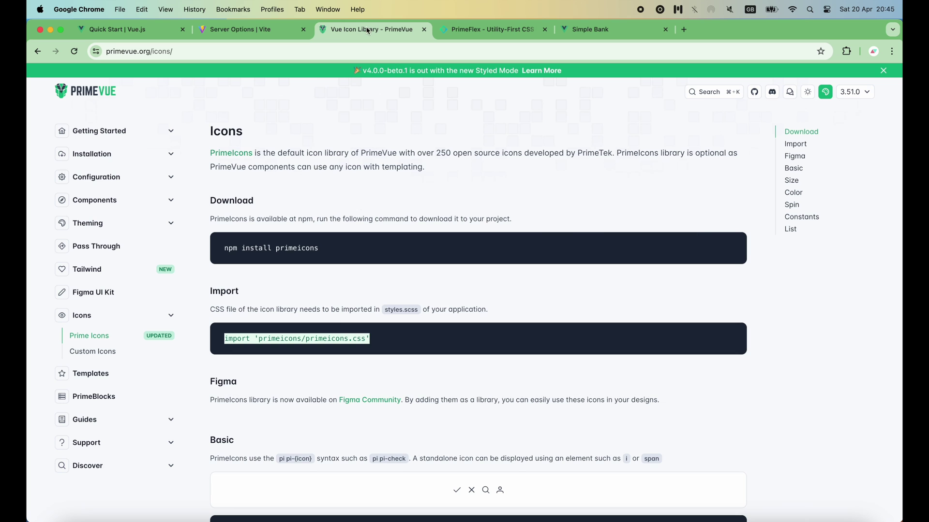
scroll(335, 339, down, 5)
scroll(336, 338, down, 5)
scroll(336, 339, down, 5)
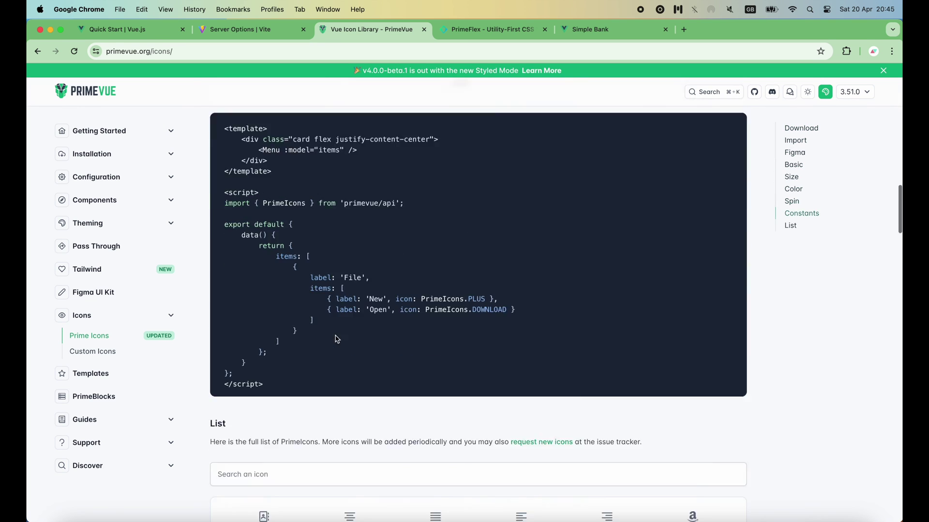
scroll(335, 339, down, 5)
scroll(335, 339, down, 2)
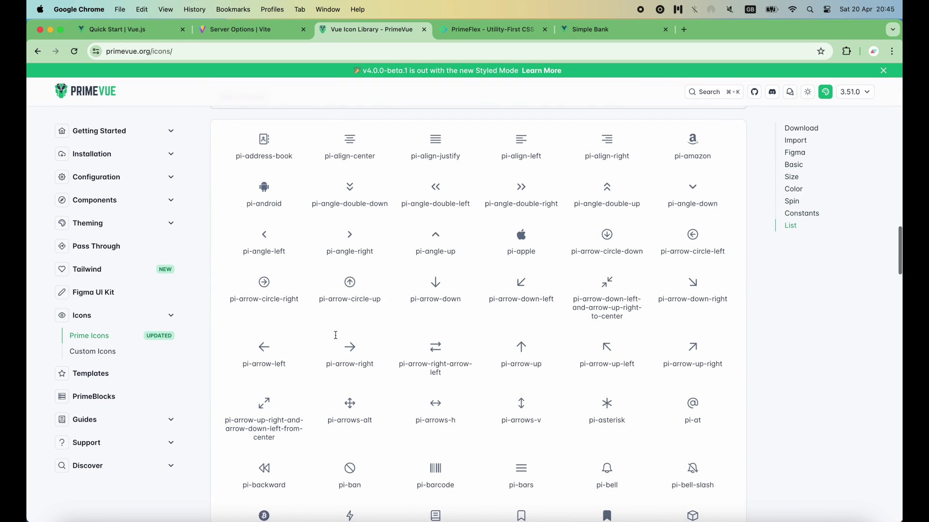
scroll(421, 350, down, 5)
scroll(419, 348, down, 3)
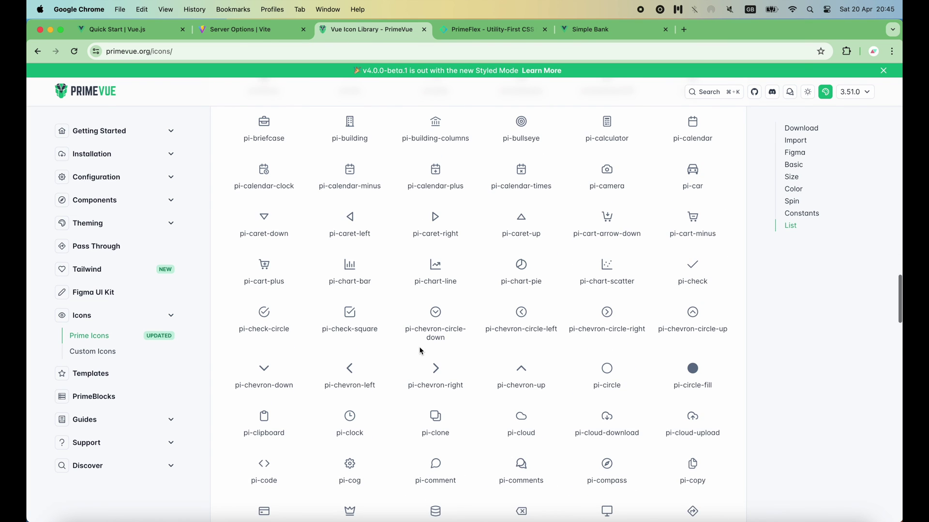
scroll(419, 347, down, 5)
scroll(414, 342, down, 5)
scroll(410, 337, down, 3)
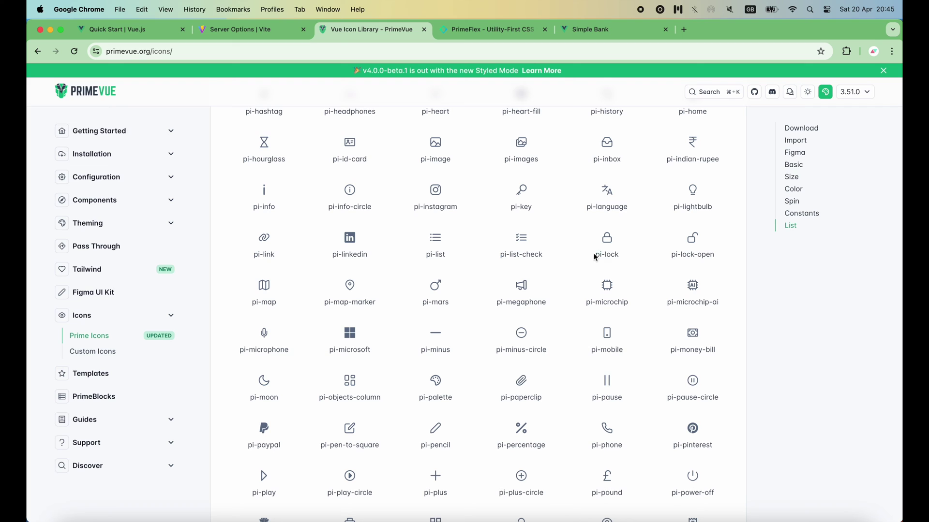
drag(595, 257, 633, 257)
key(super+c)
key(super+Tab)
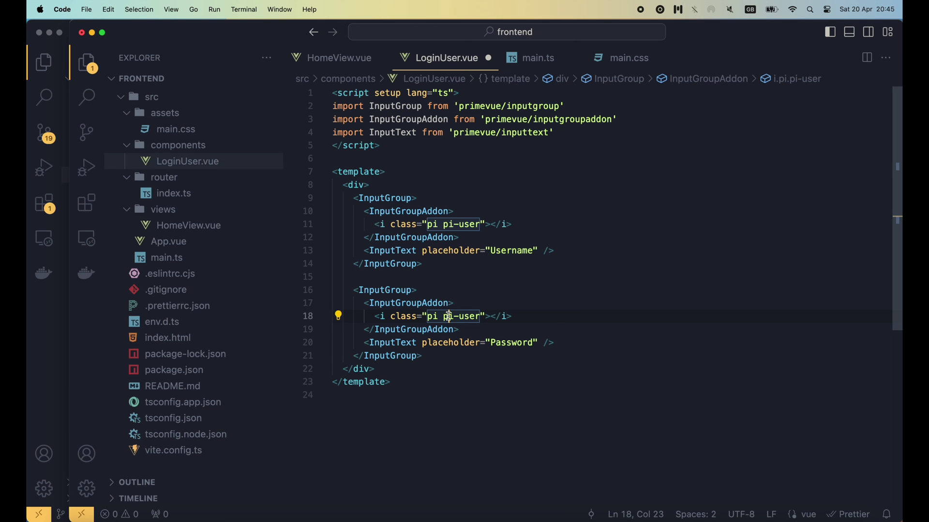
Step: Replace the Password group's pi-user icon class with pi-lock on line 18 and save LoginUser.vue
drag(444, 317, 481, 317)
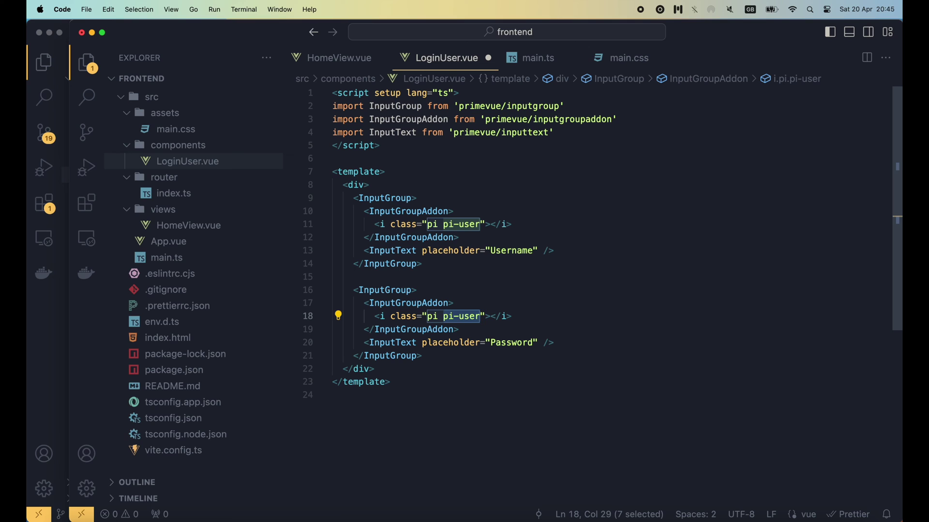
key(super+v)
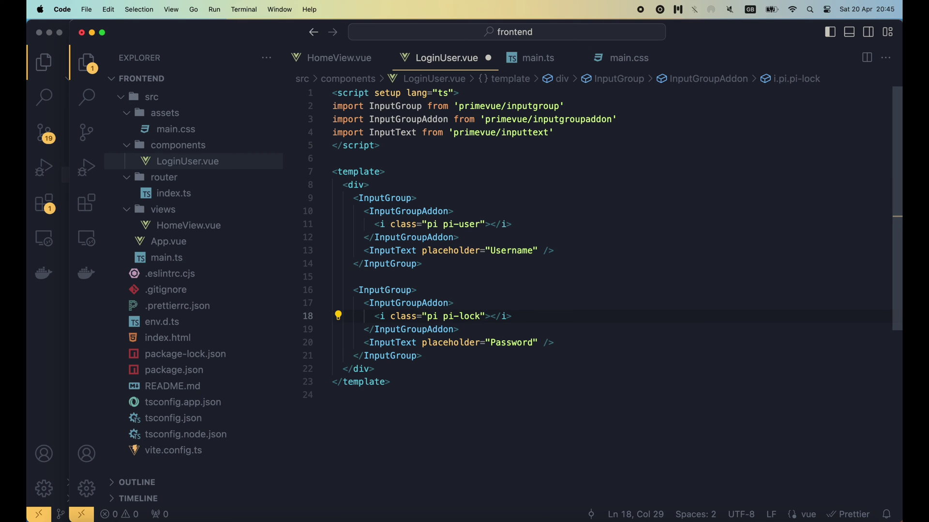
key(super+s)
key(super+Tab)
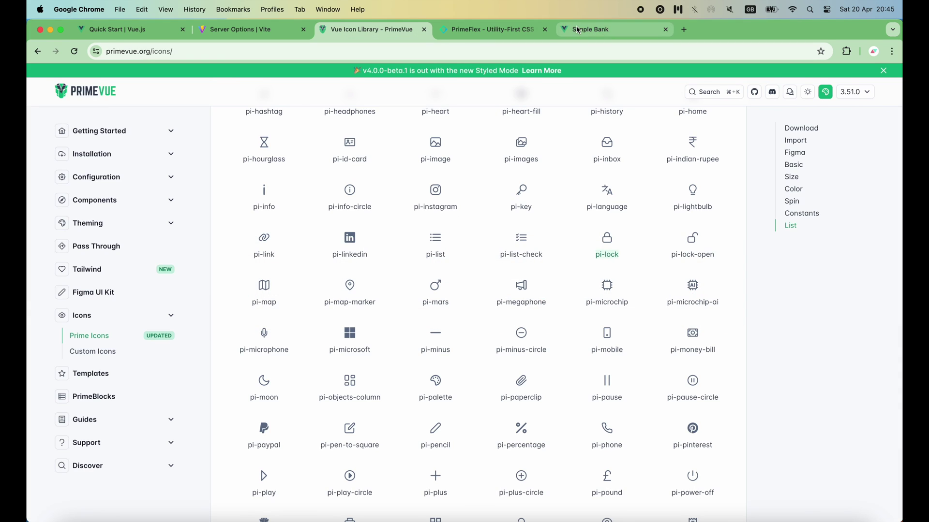
click(579, 31)
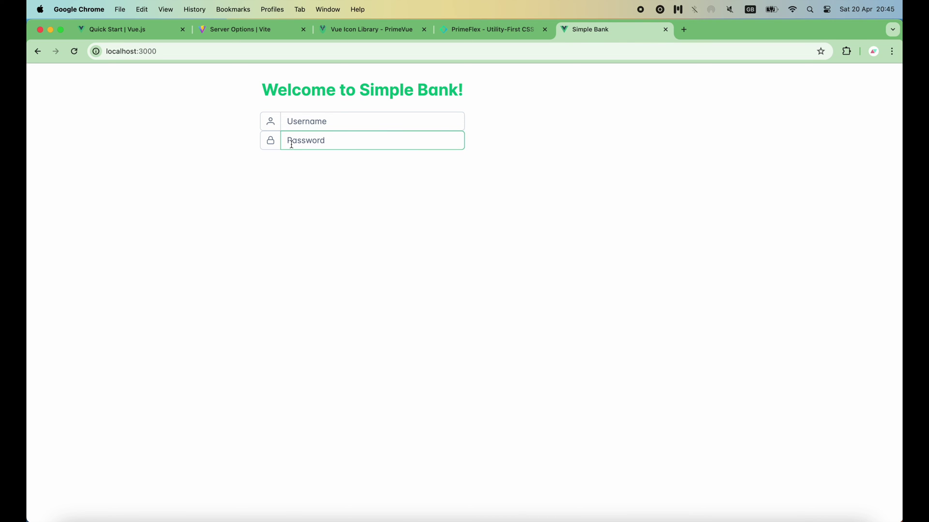
click(315, 121)
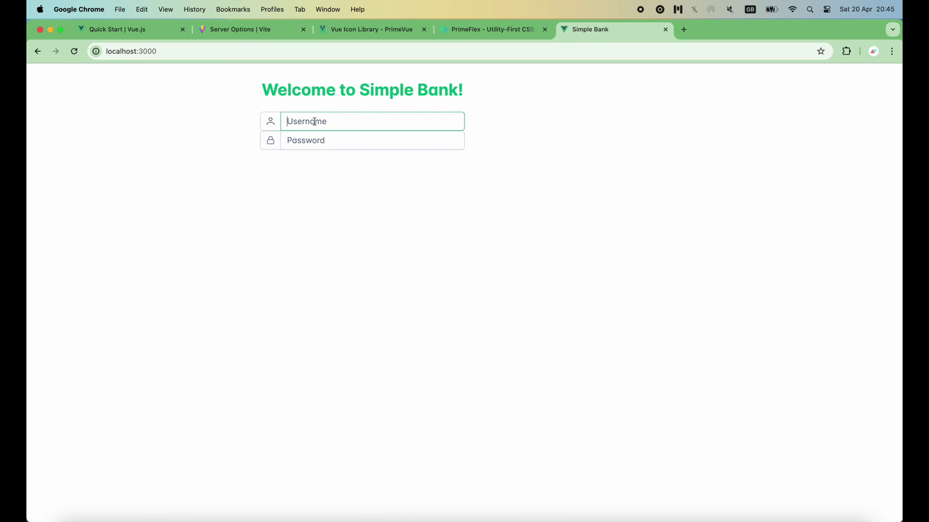
text(sdf)
click(314, 140)
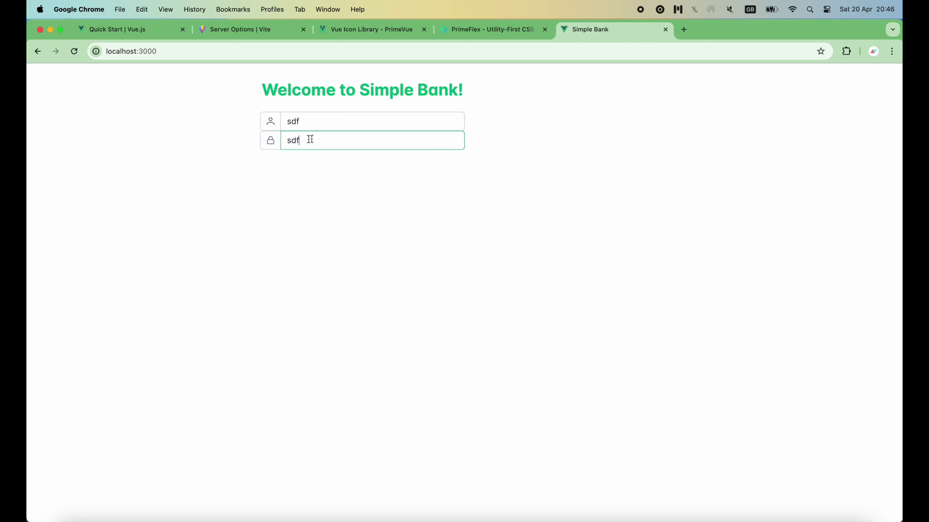
text(sdf)
key(super+Tab)
click(435, 342)
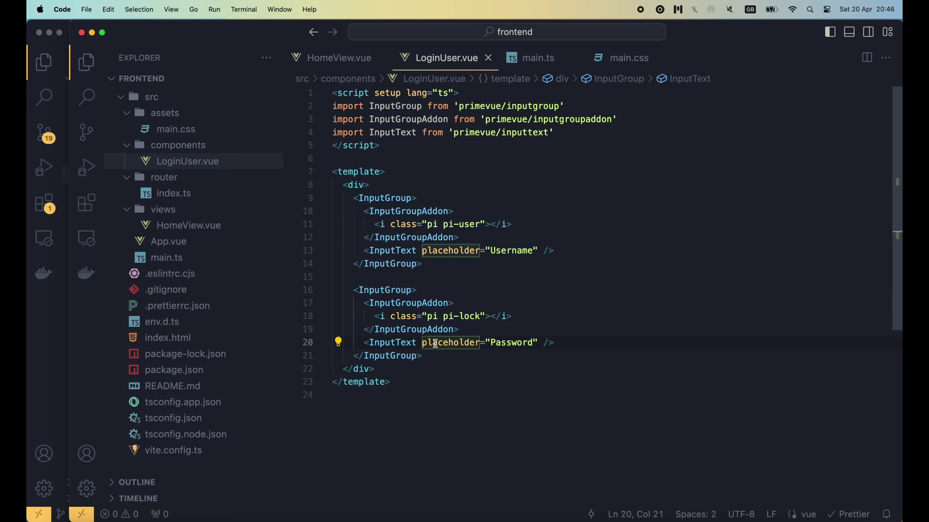
Step: Add type="password" to the Password InputText on line 20 and save LoginUser.vue
key(alt+Left)
text(type=)
key(Left)
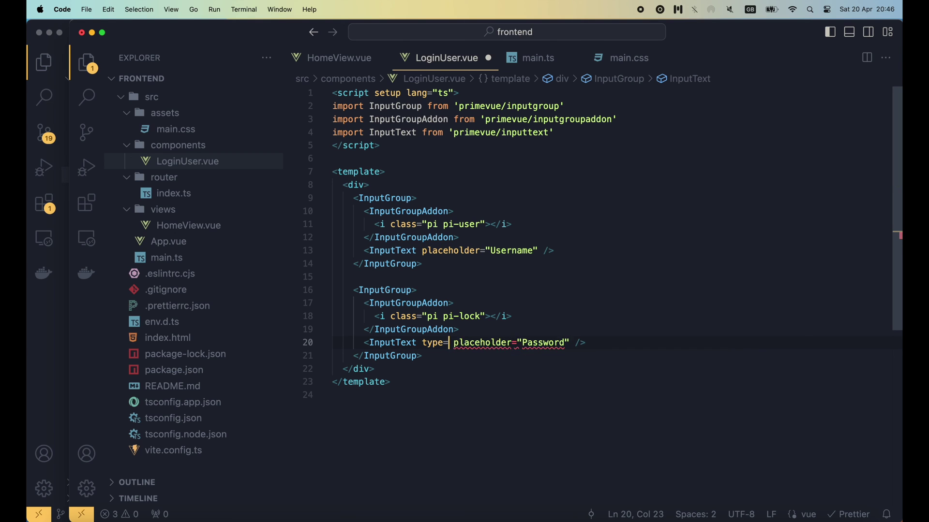
text("p)
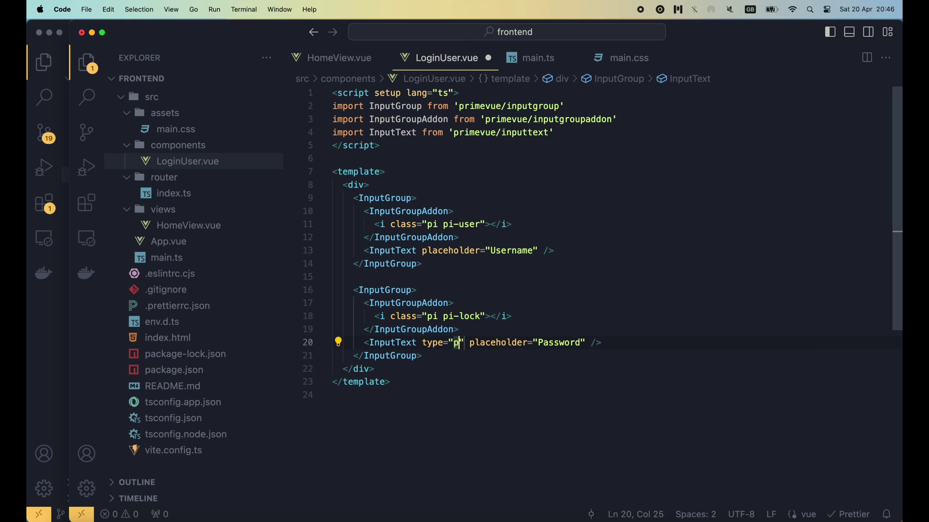
text(assword)
key(Right)
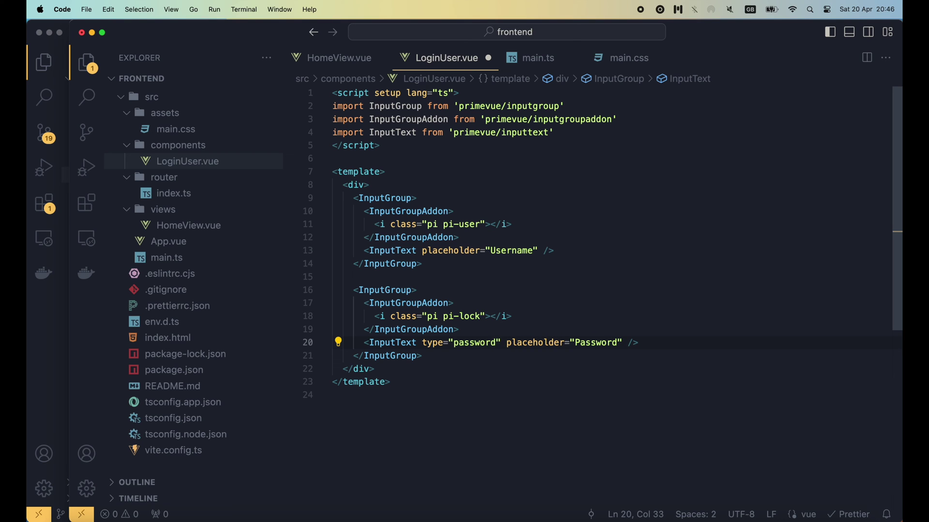
key(cmd+s)
key(super+Tab)
text(password1)
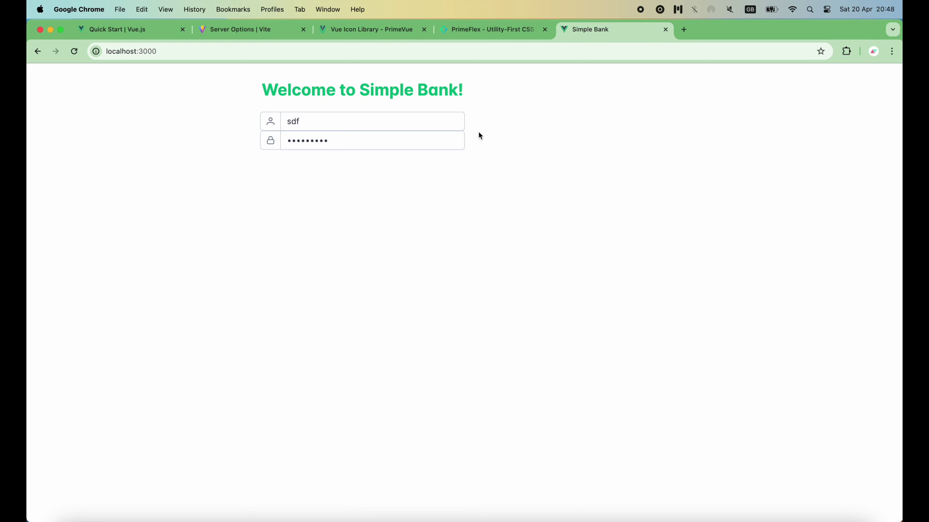
Step: Bring the PrimeFlex website tab to the front in Chrome
click(483, 29)
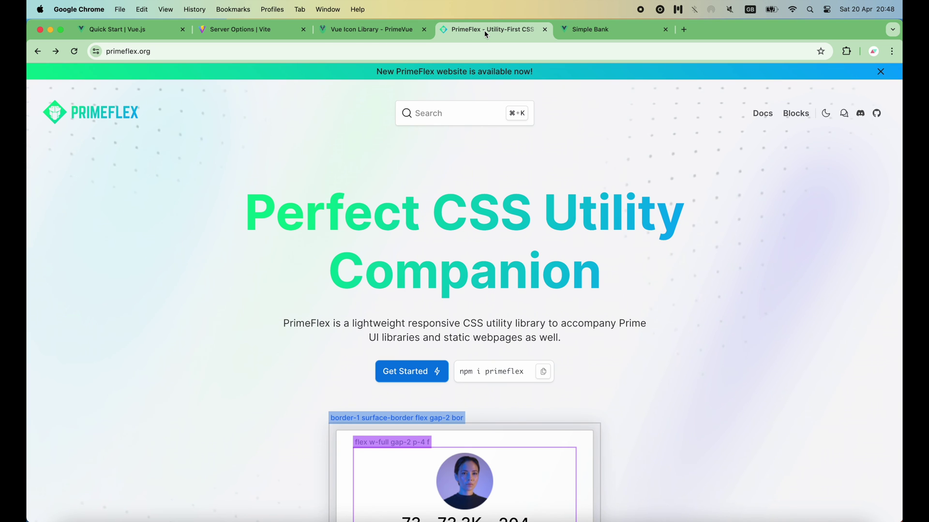
Step: Copy 'npm install primeflex' from the PrimeFlex docs and paste it into the project terminal
drag(574, 326, 562, 340)
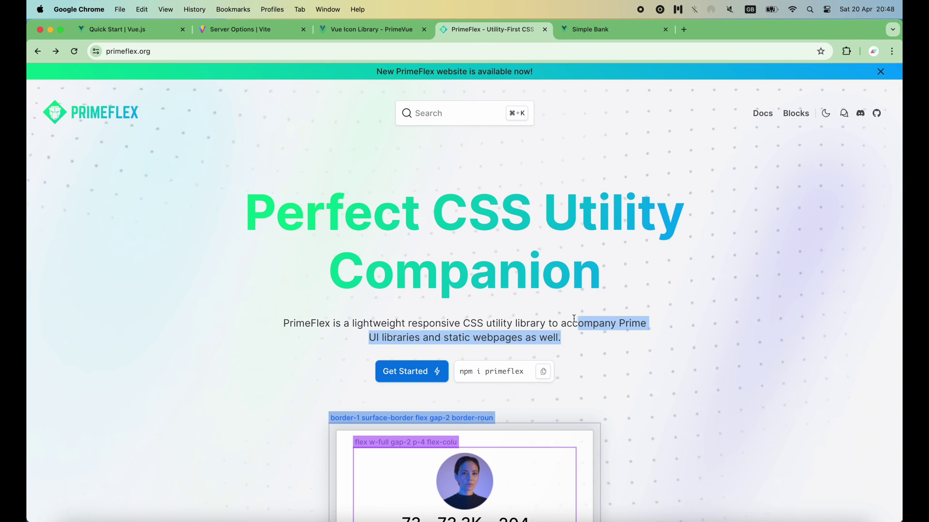
triple_click(588, 323)
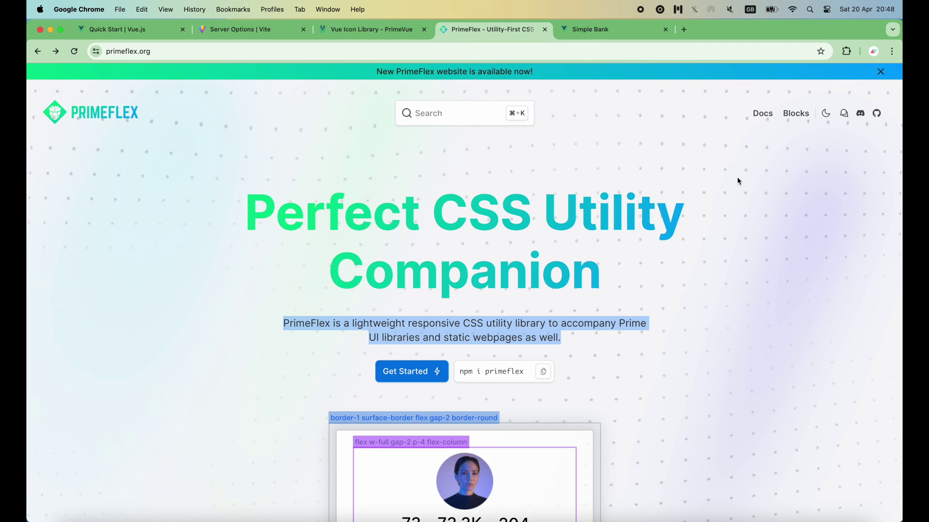
click(762, 115)
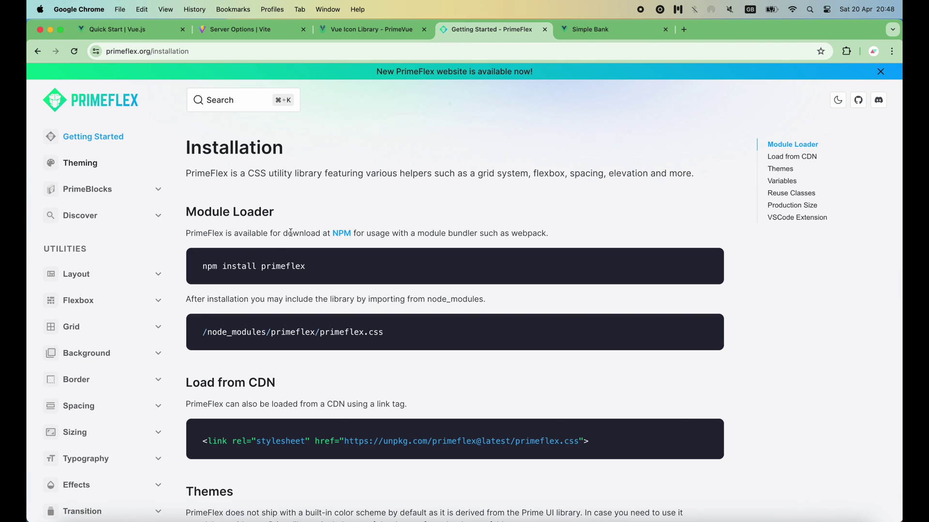
drag(203, 266, 320, 266)
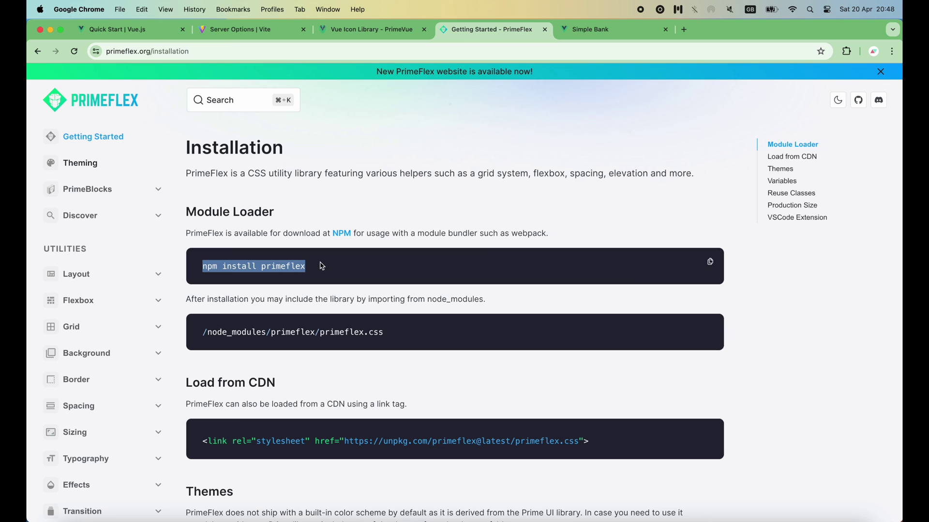
key(super+Tab)
key(super+v)
key(Return)
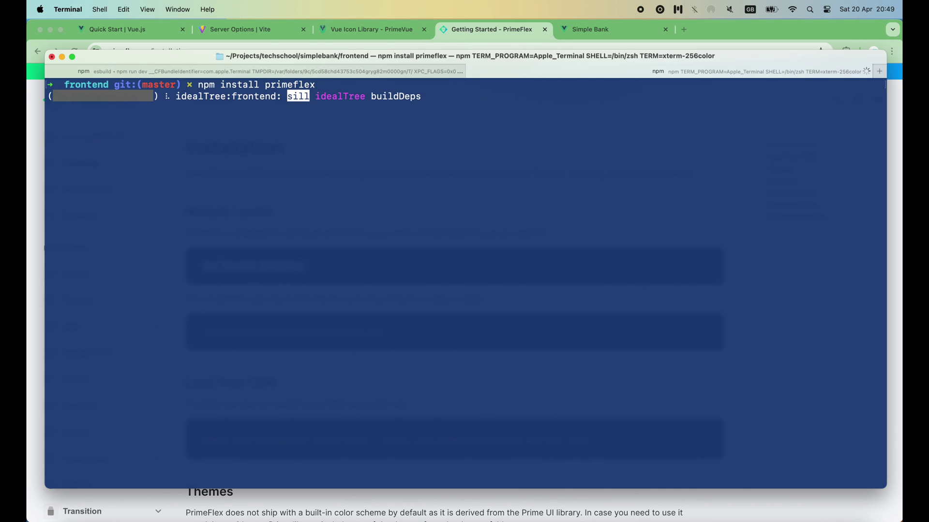
key(super+Tab)
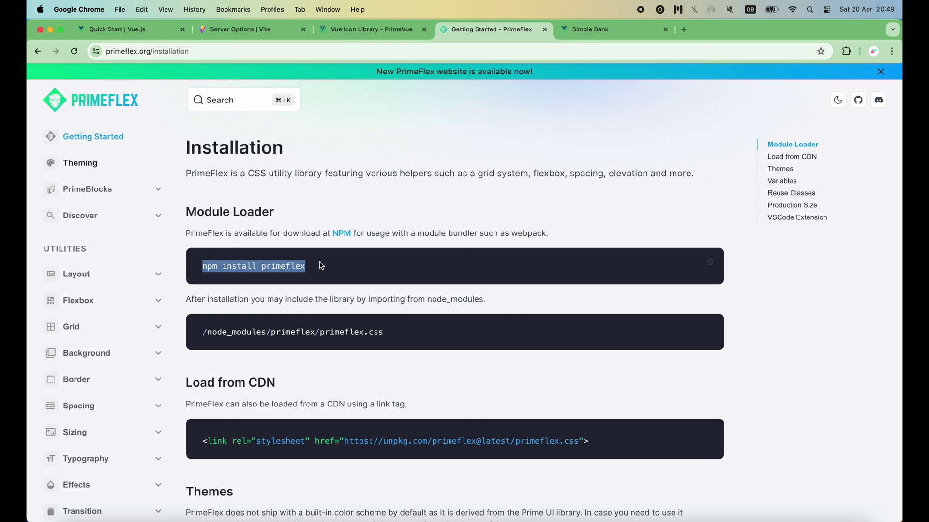
drag(270, 332, 380, 329)
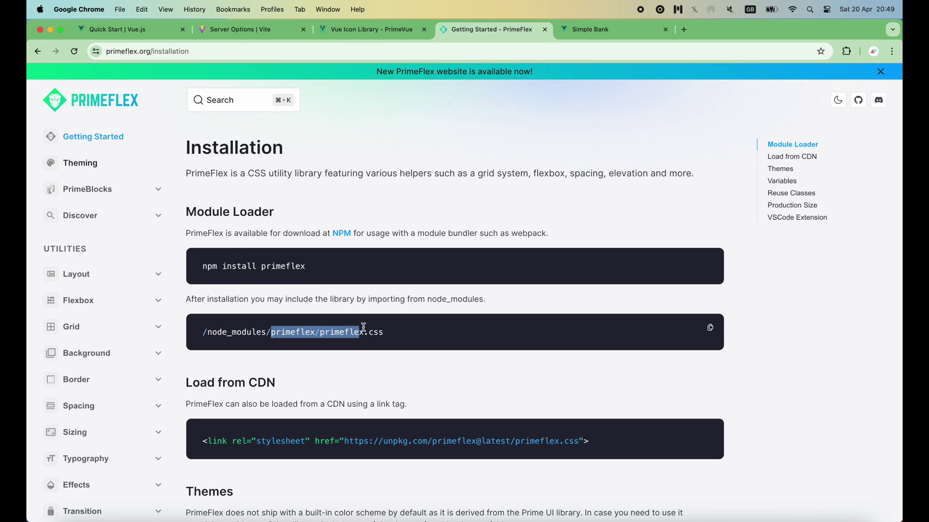
key(super+Tab)
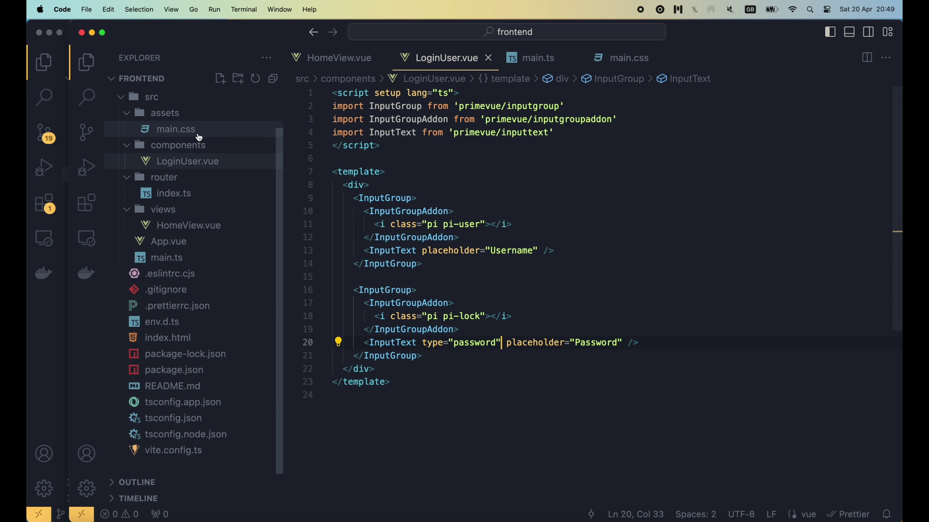
click(193, 129)
click(391, 126)
text(@)
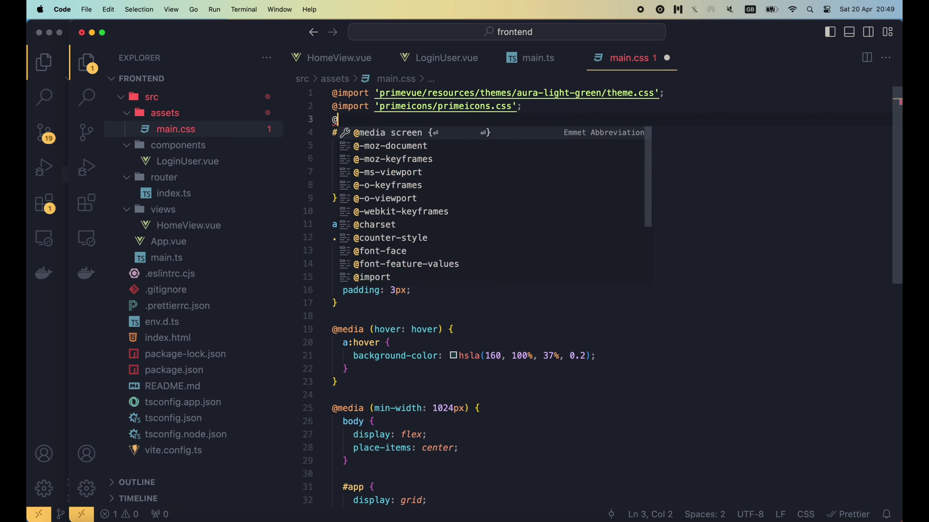
text(import 'primeflex/primeflex.css';)
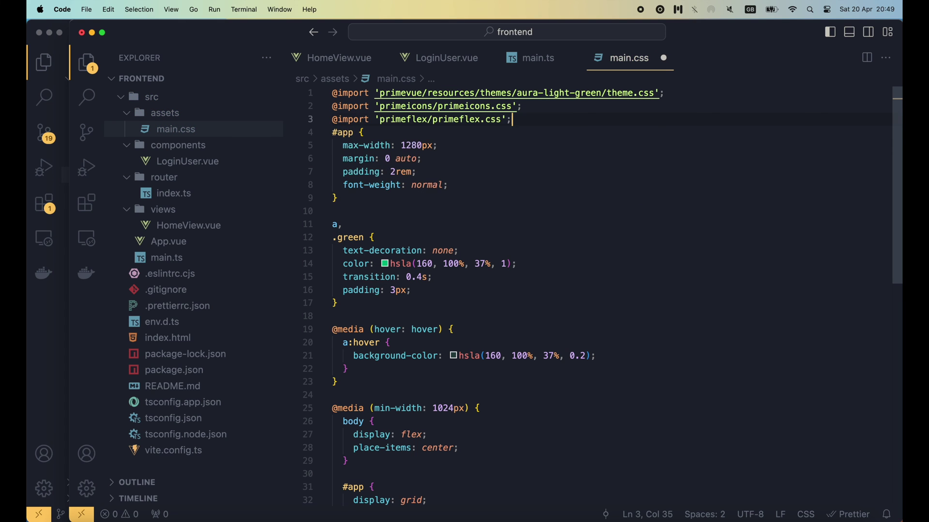
key(Return)
key(super+Tab)
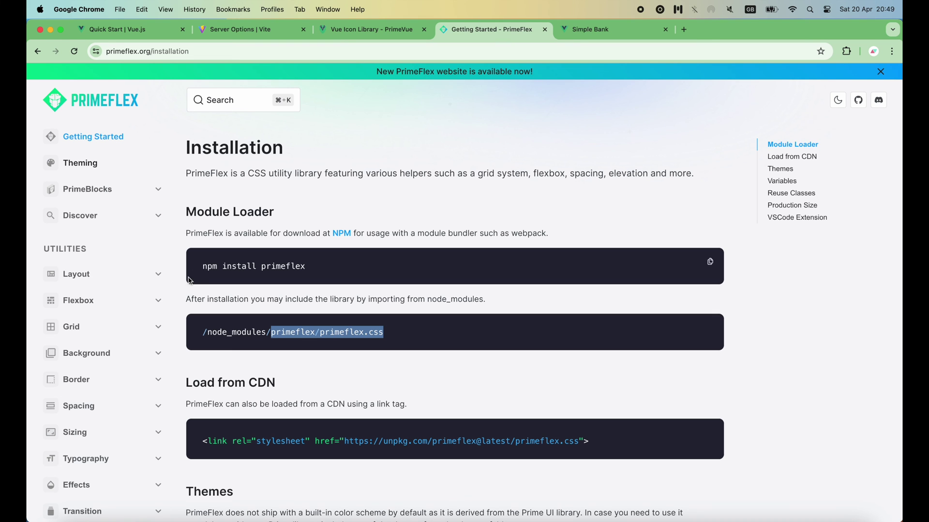
Step: Copy 'flex flex-column' from the Column example on PrimeFlex's Flex Direction page
click(159, 305)
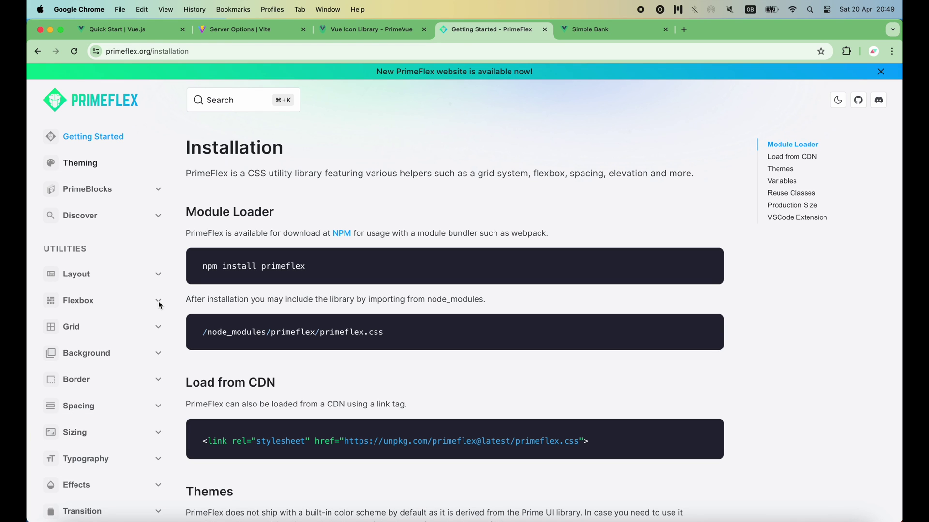
click(109, 300)
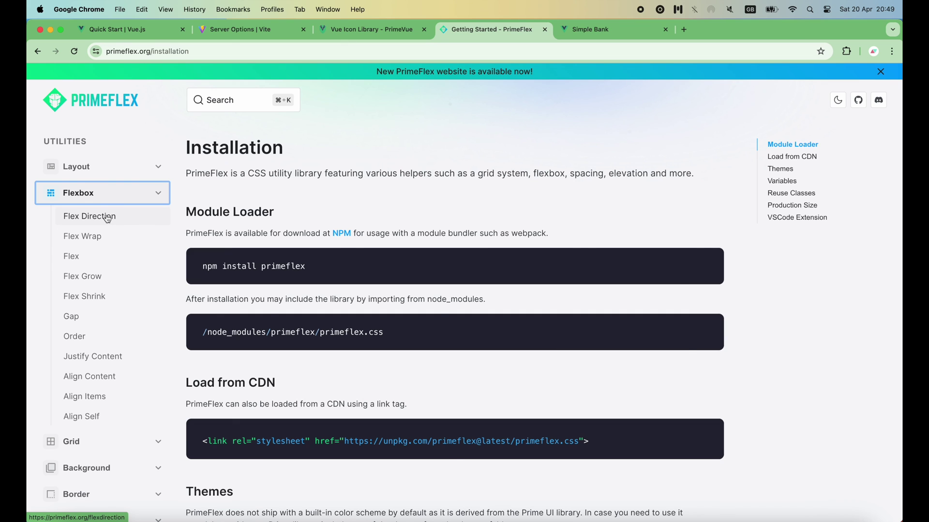
click(106, 218)
drag(209, 341, 269, 343)
scroll(273, 397, down, 3)
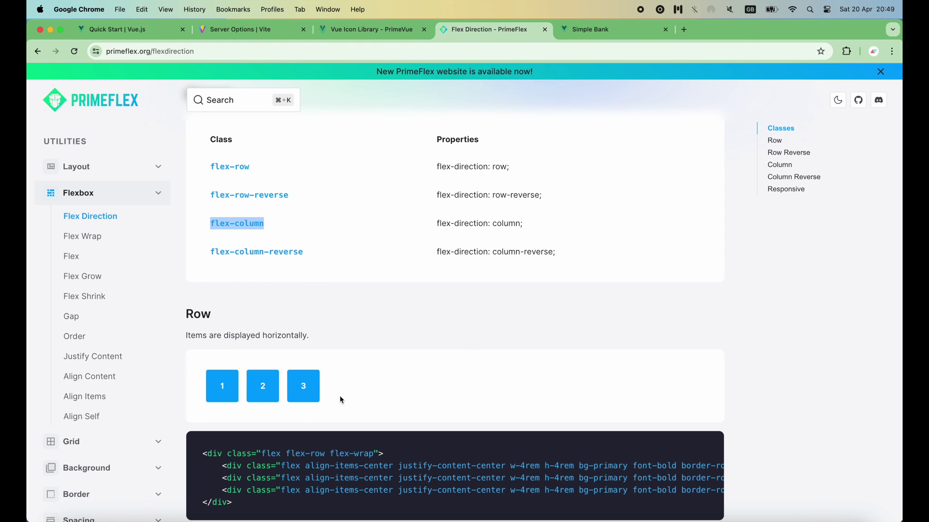
scroll(279, 411, down, 5)
scroll(280, 410, down, 2)
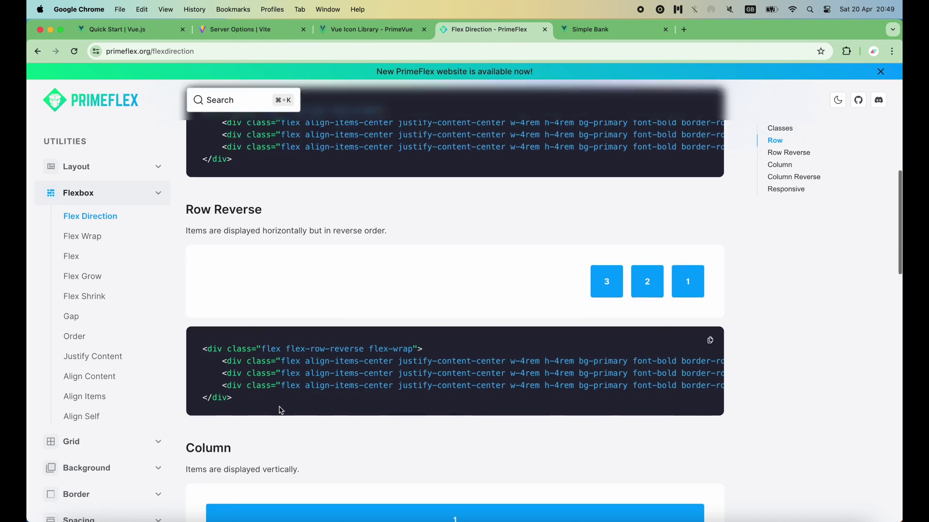
scroll(280, 410, down, 4)
scroll(279, 410, down, 3)
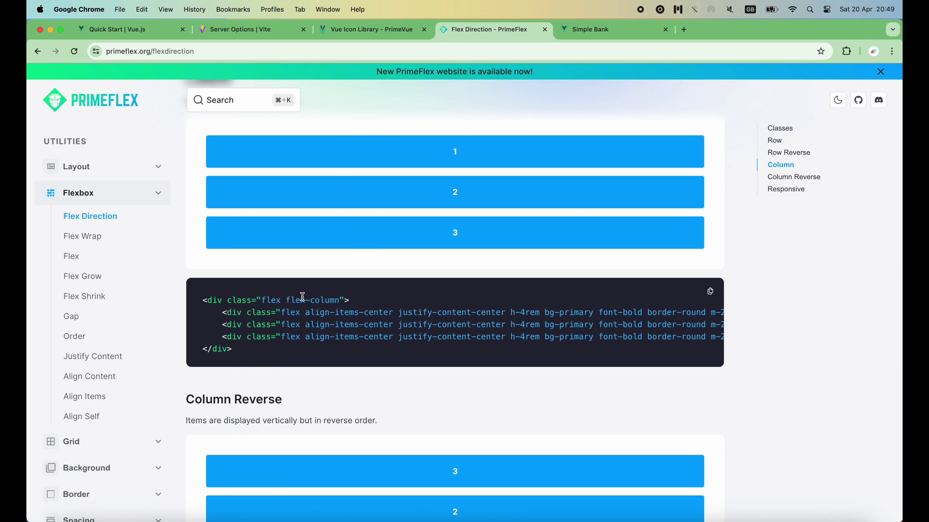
drag(261, 299, 339, 301)
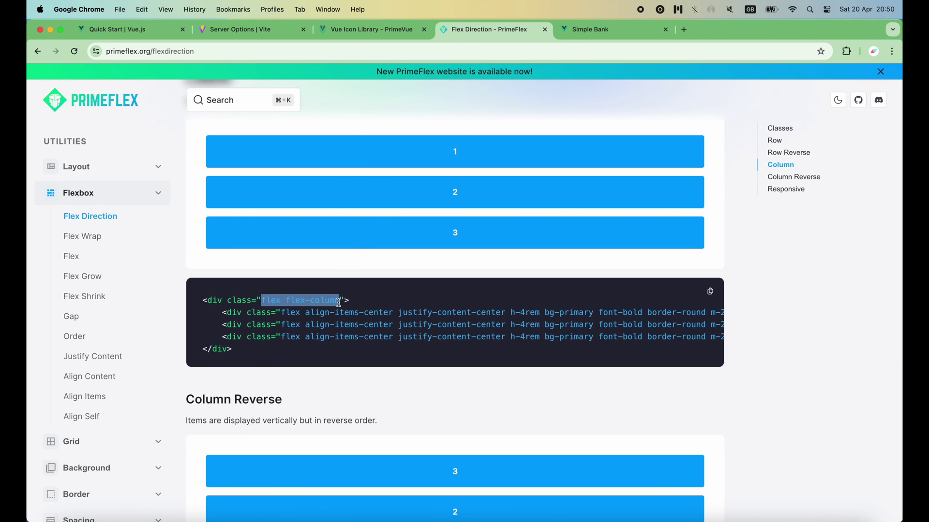
key(super+c)
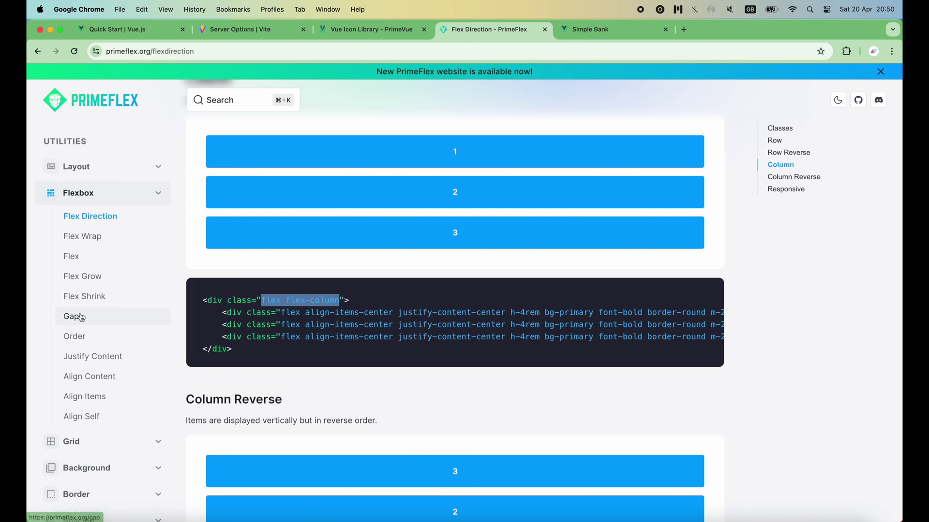
click(81, 317)
Step: Review the Gap page's column-gap-4 row-gap-6 example, then close main.css to show LoginUser.vue
drag(236, 174, 426, 183)
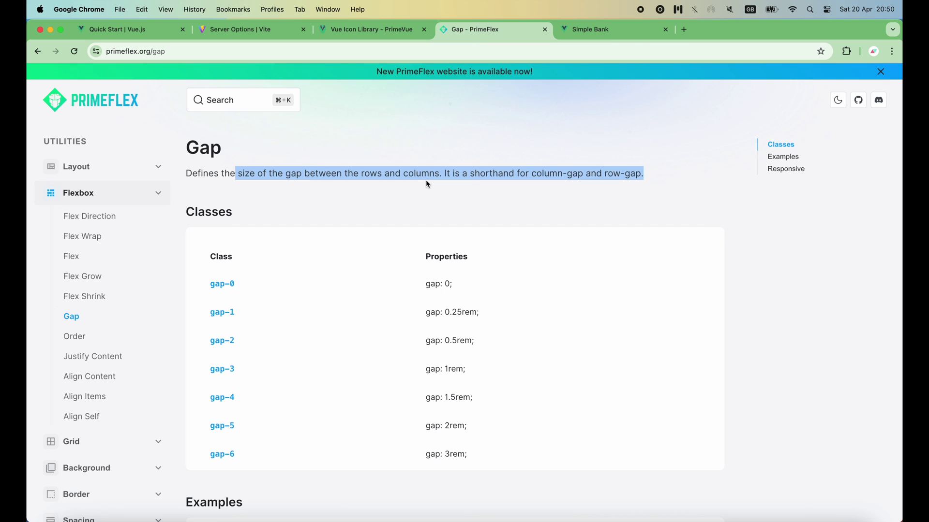
scroll(411, 235, down, 3)
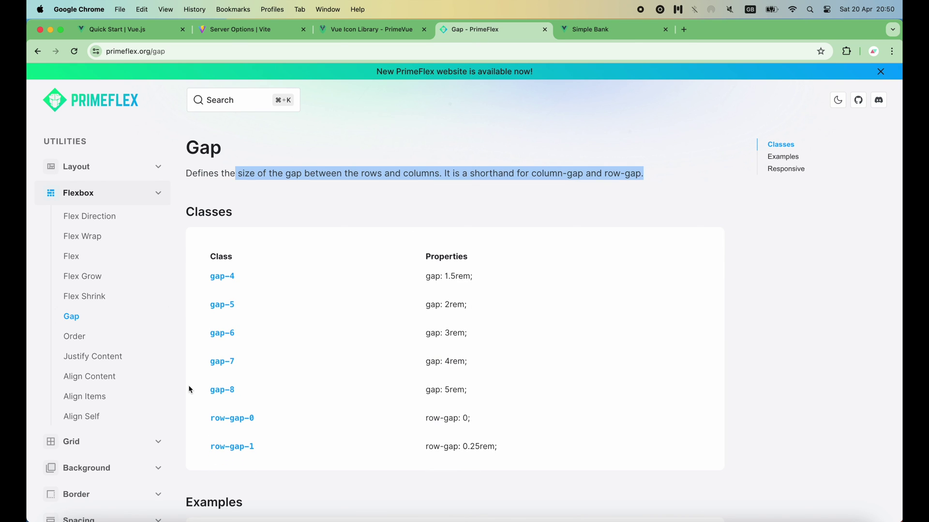
scroll(189, 388, down, 1)
scroll(191, 385, down, 2)
scroll(192, 381, down, 1)
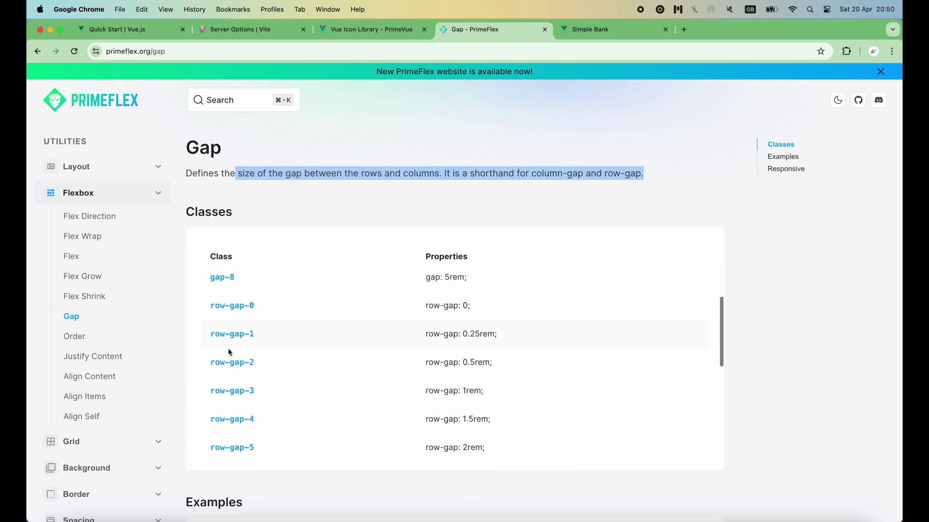
scroll(176, 442, down, 3)
scroll(175, 442, down, 2)
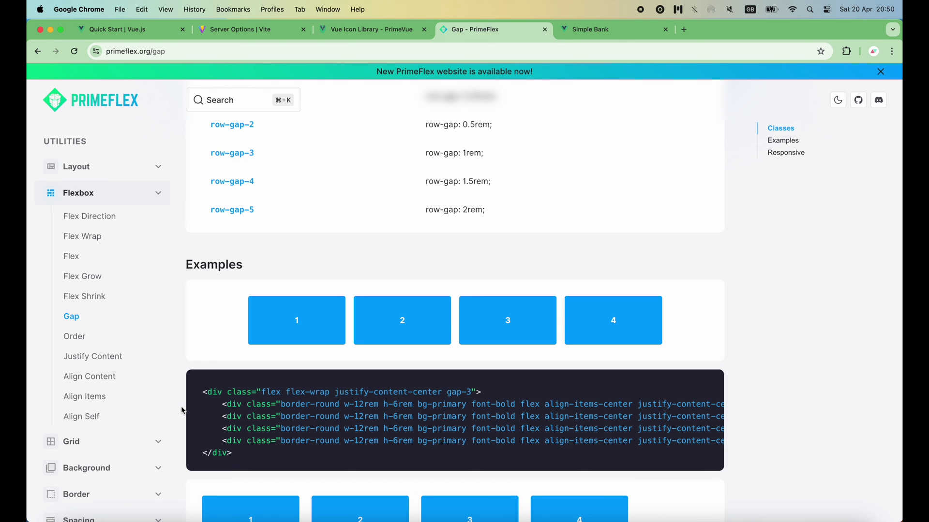
scroll(182, 409, down, 4)
scroll(181, 411, down, 4)
scroll(182, 411, down, 1)
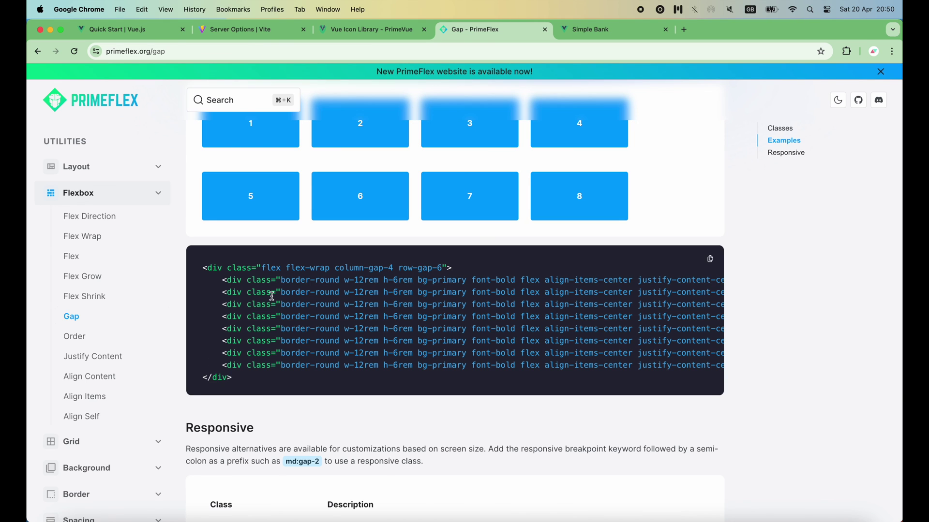
scroll(275, 295, up, 1)
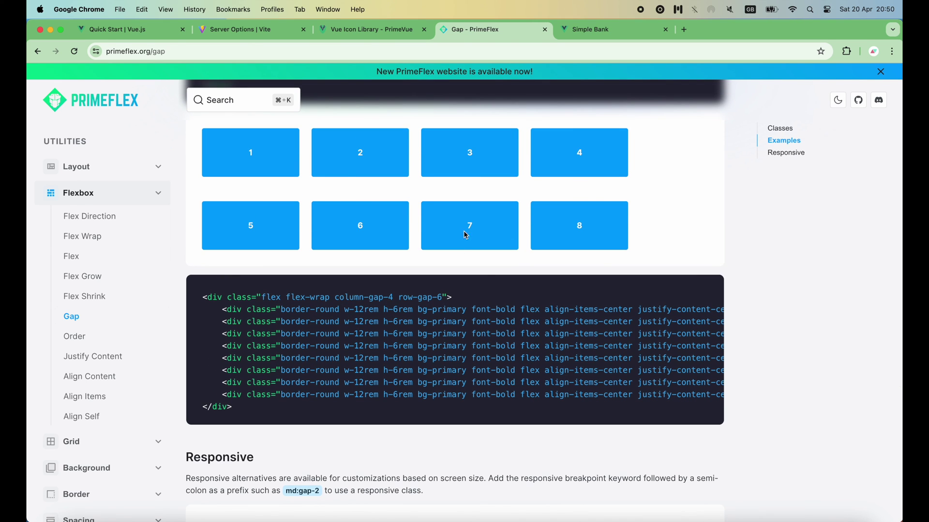
triple_click(457, 296)
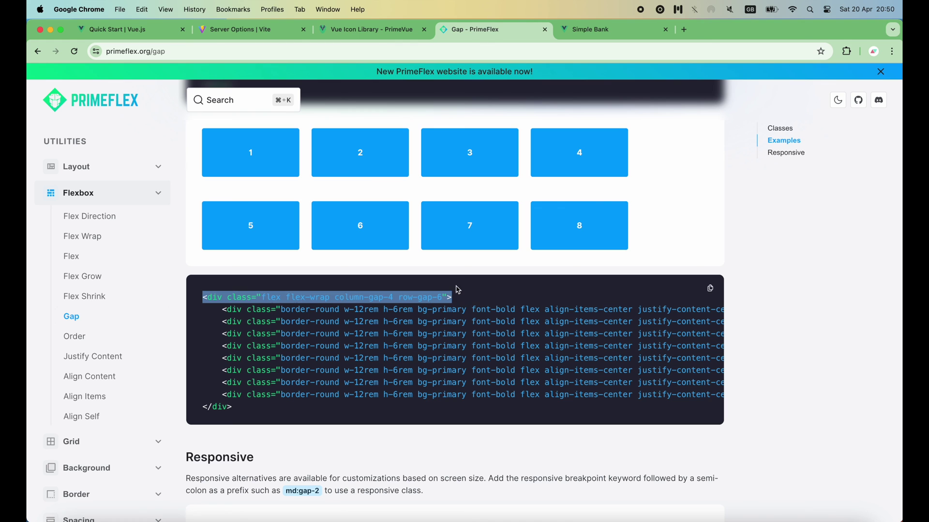
click(475, 318)
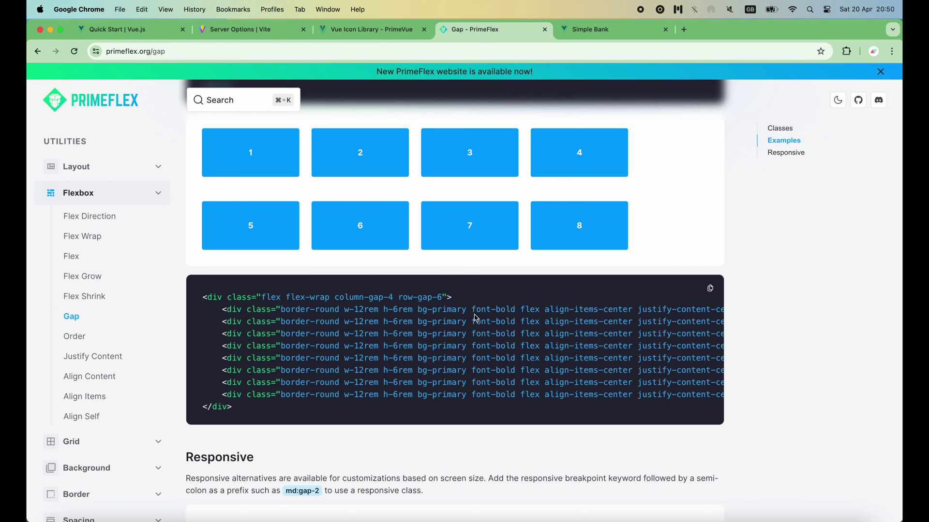
key(super+Tab)
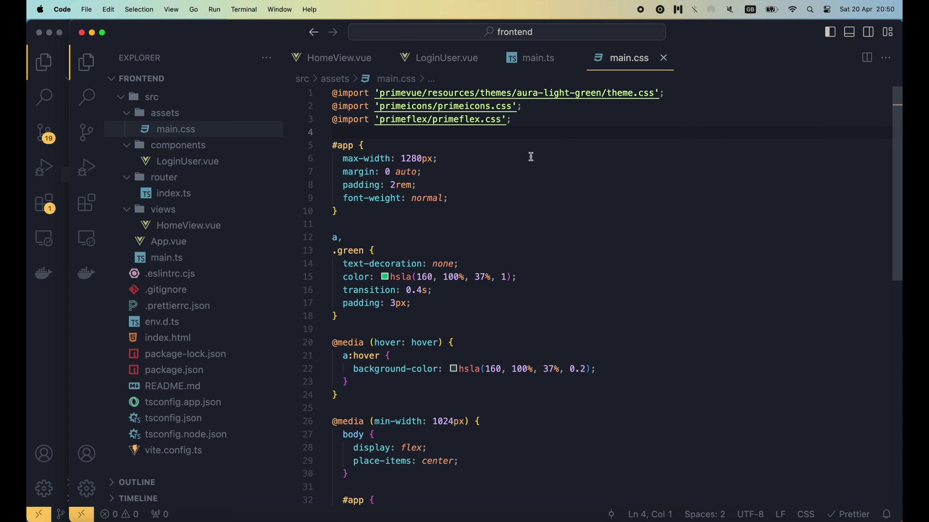
click(663, 57)
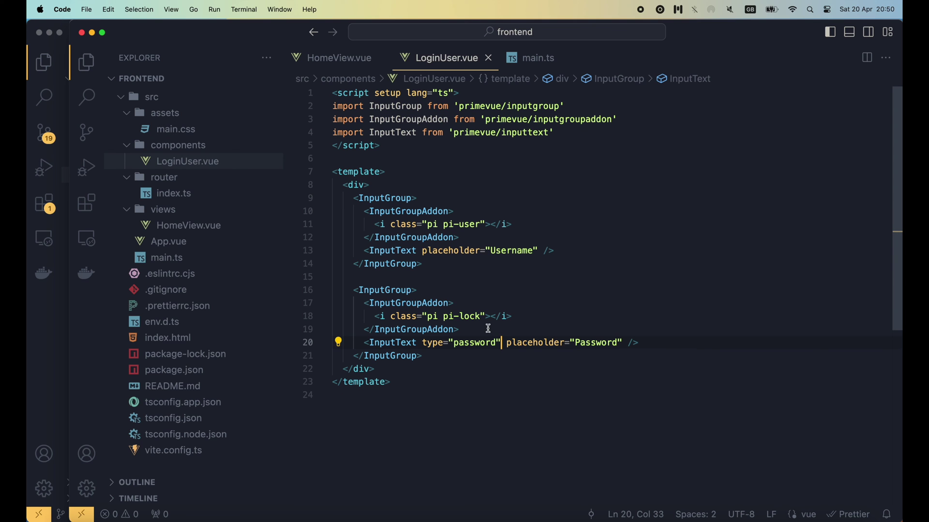
Step: Add a class attribute to the wrapper div on line 8 of LoginUser.vue
click(411, 188)
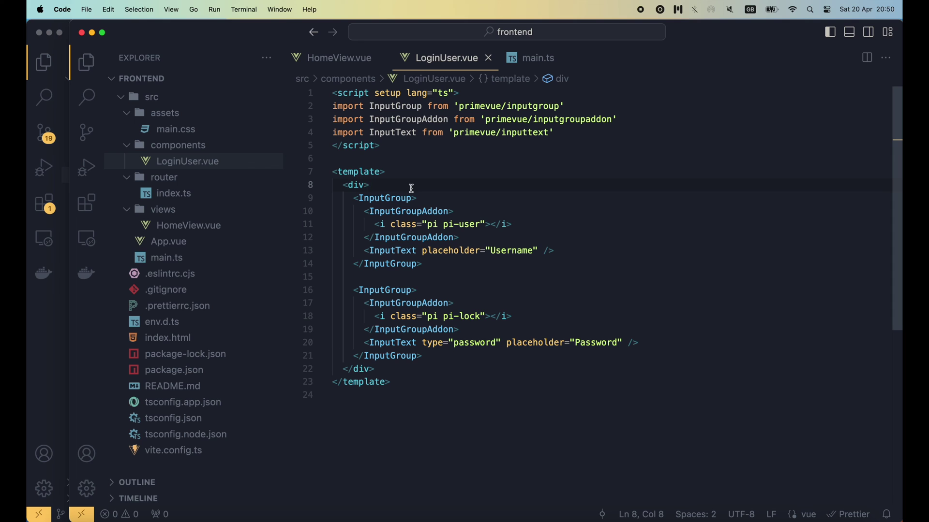
key(Left)
text(class)
key(Return)
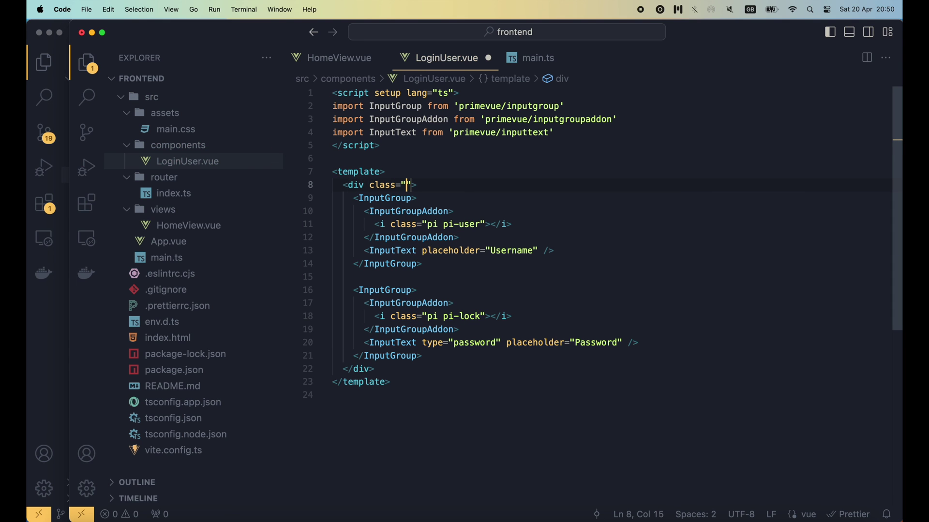
text(flex flex-column)
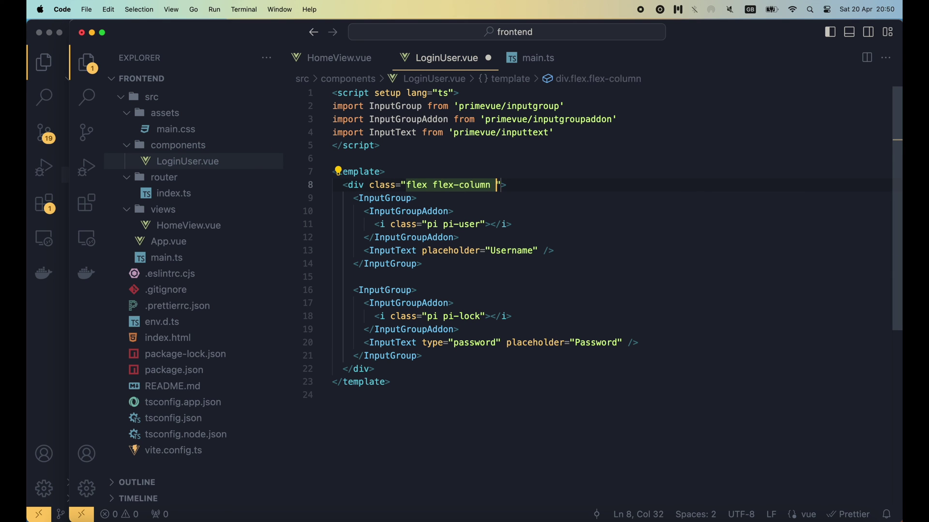
Step: Paste row-gap-6 from the PrimeFlex Gap example into the div's classes and save
key(super+Tab)
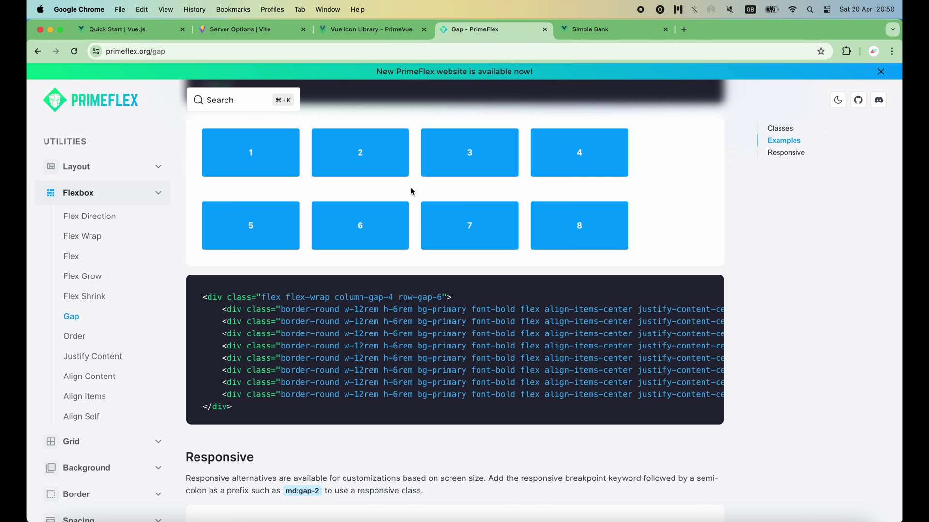
drag(398, 297, 448, 306)
key(super+Tab)
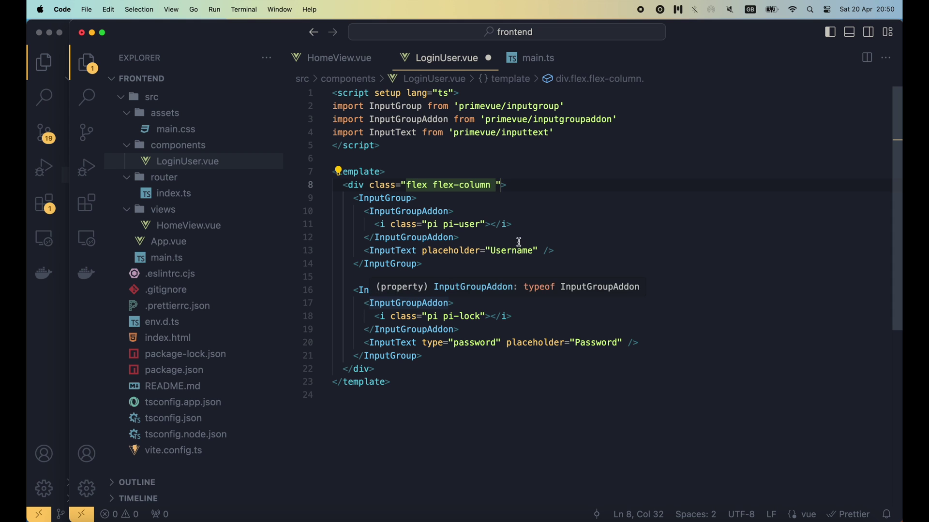
key(super+v)
key(super+s)
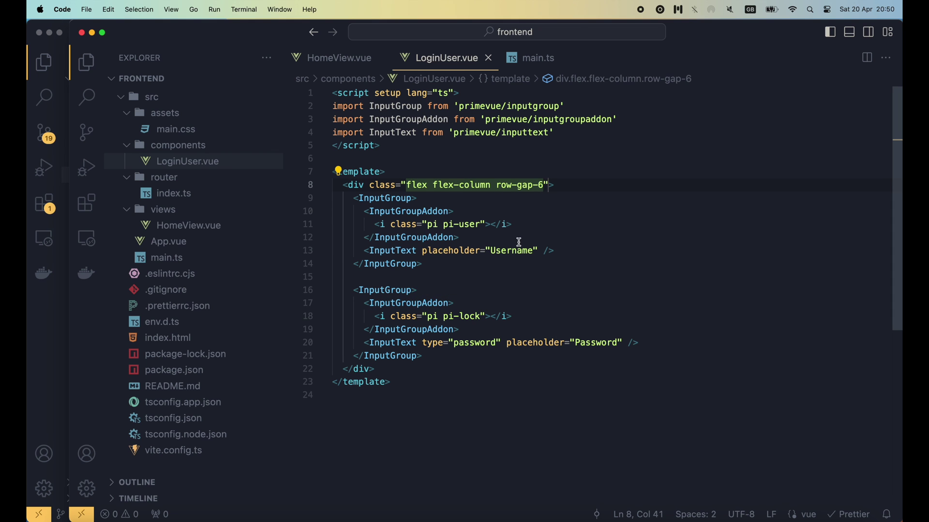
key(super+Tab)
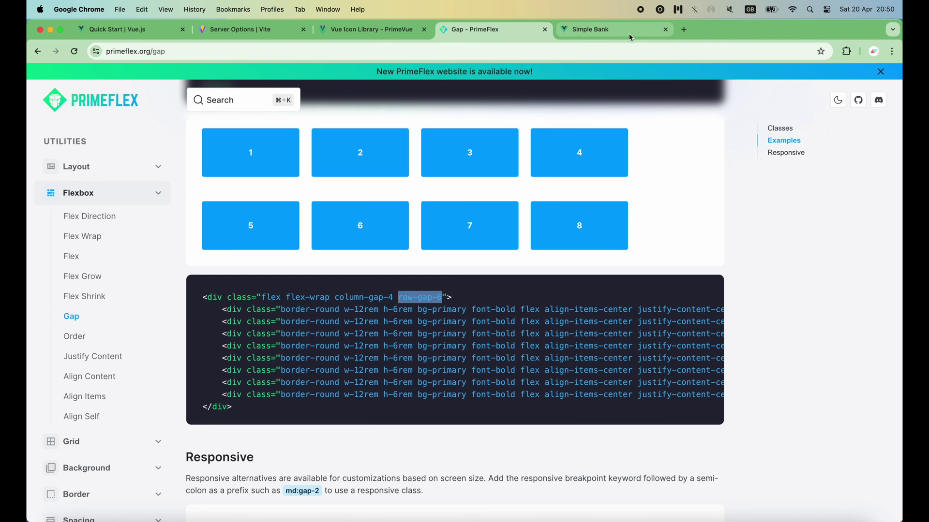
click(628, 33)
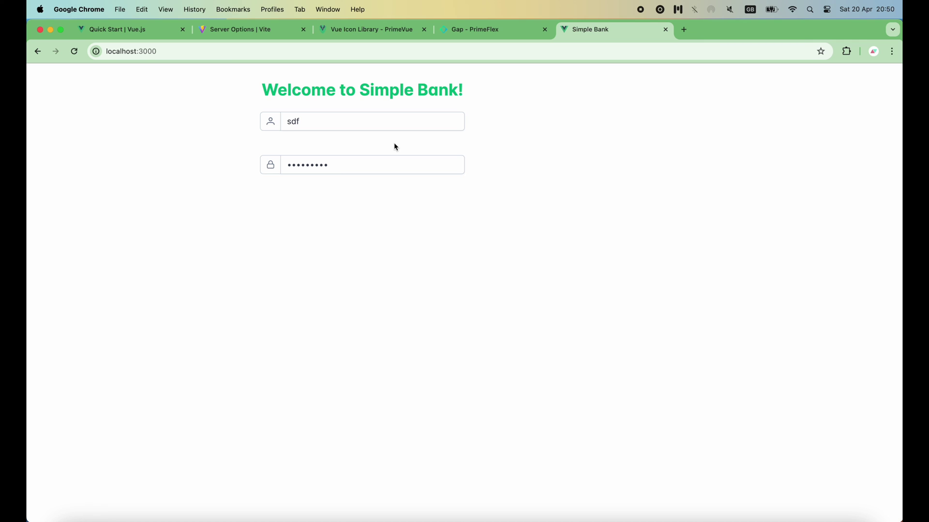
Step: Change row-gap-6 to row-gap-5 in LoginUser.vue and save
key(super+Tab)
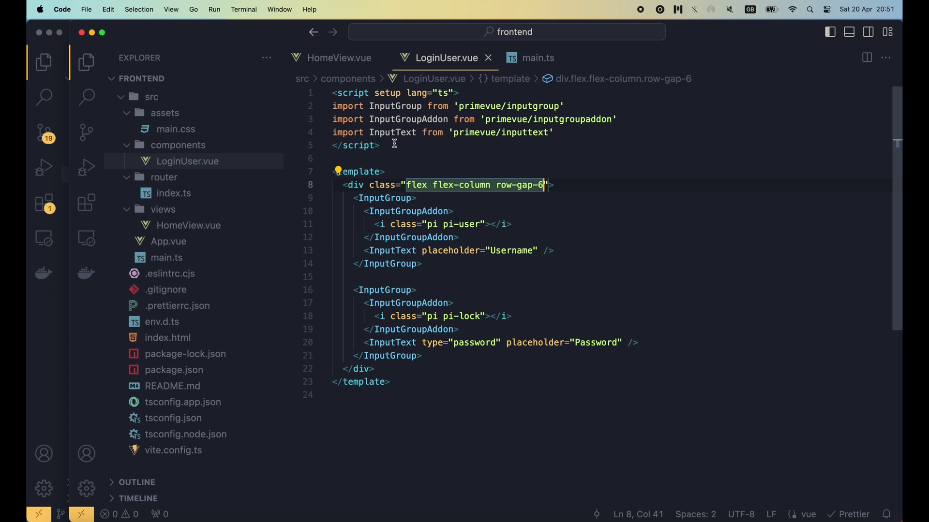
key(BackSpace)
text(5)
key(super+s)
key(super+Tab)
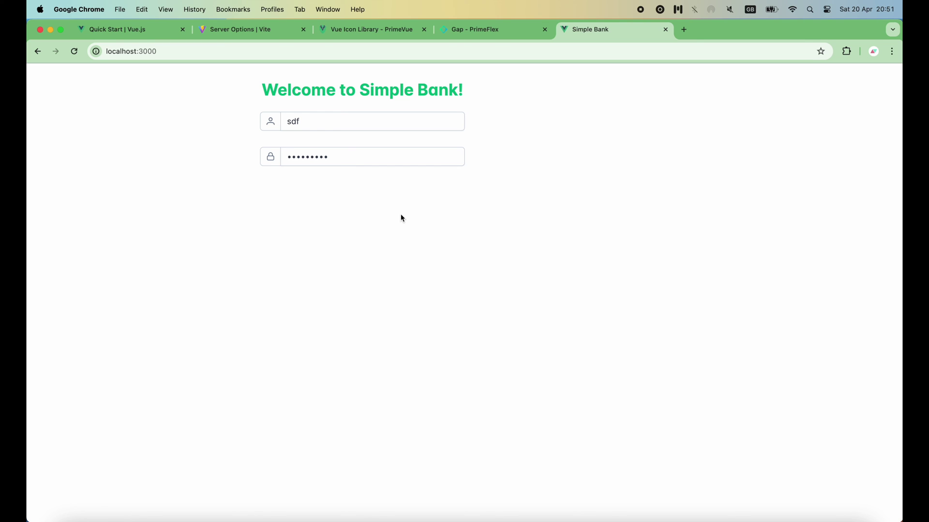
Step: Delete the text from both the Username and Password fields on the Simple Bank page
click(339, 120)
key(super+a)
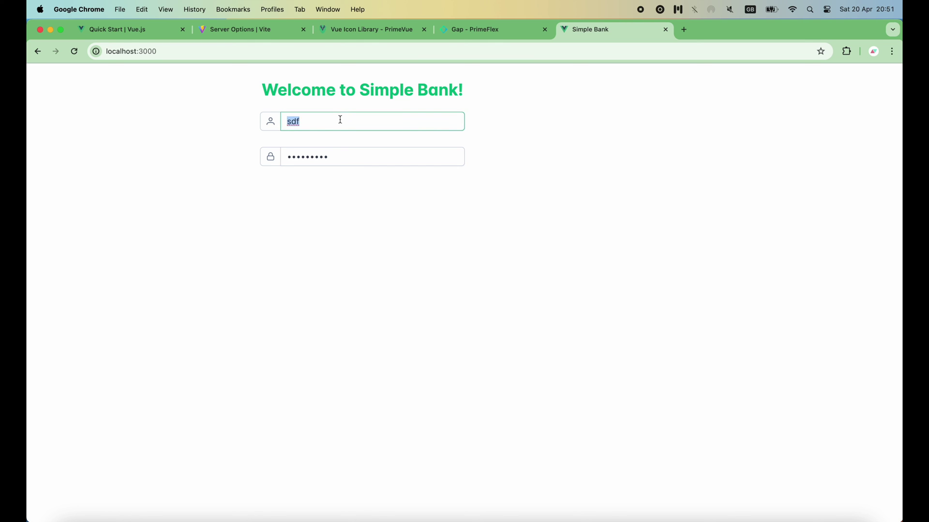
key(BackSpace)
click(336, 154)
key(super+a)
key(BackSpace)
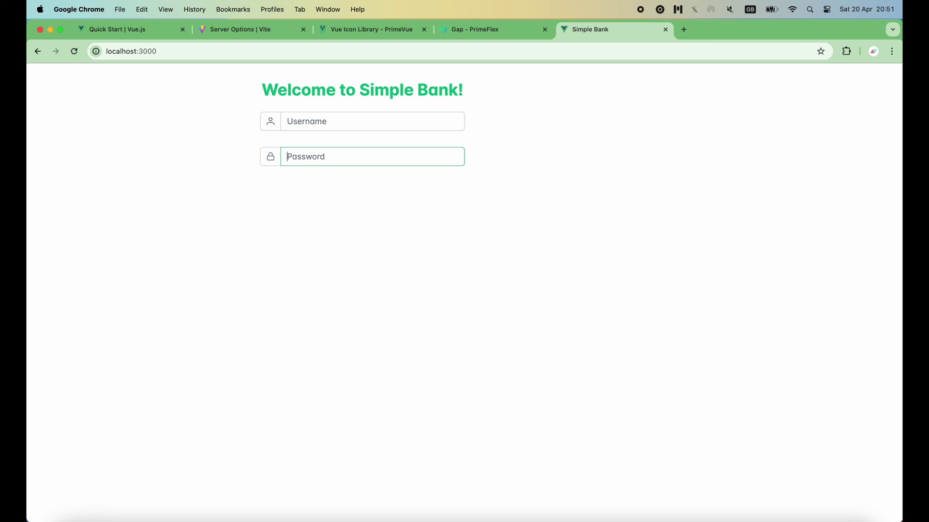
click(315, 124)
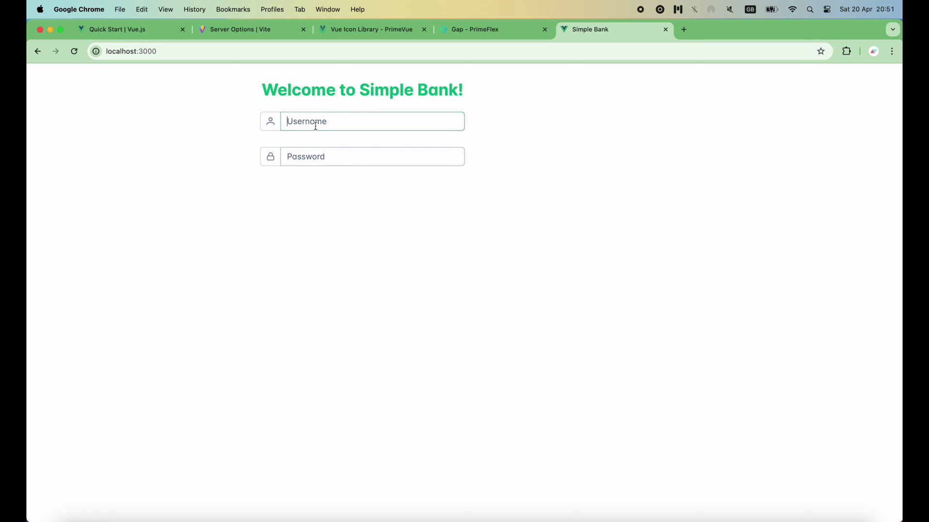
click(313, 157)
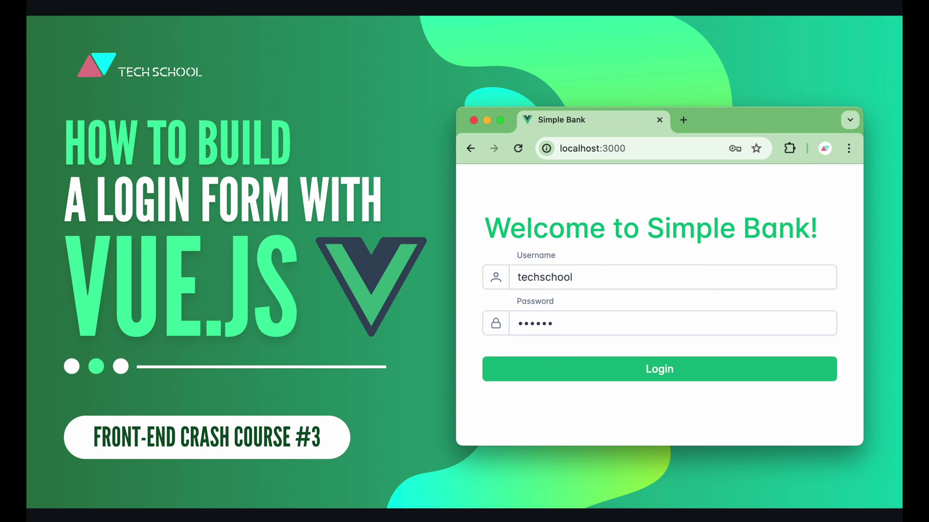